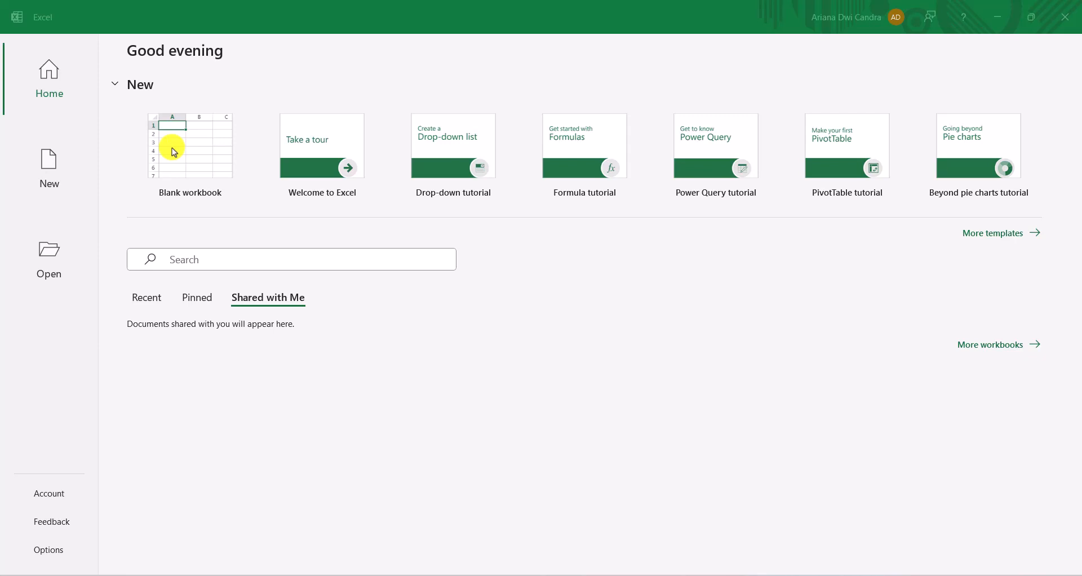
# Create a blank workbook and add four more worksheets after the first one
pyautogui.click(176, 152)
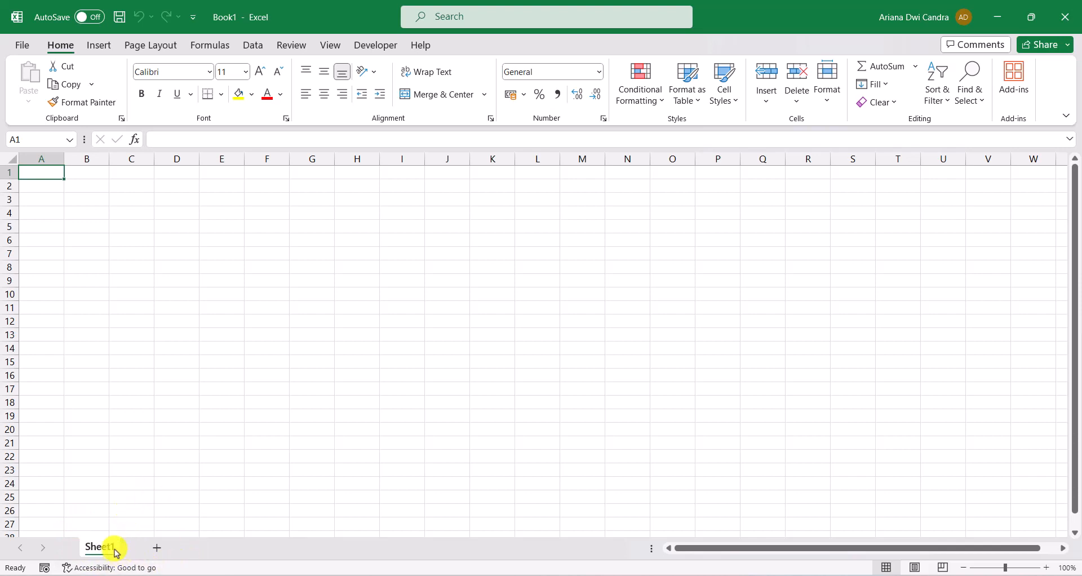
pyautogui.click(158, 548)
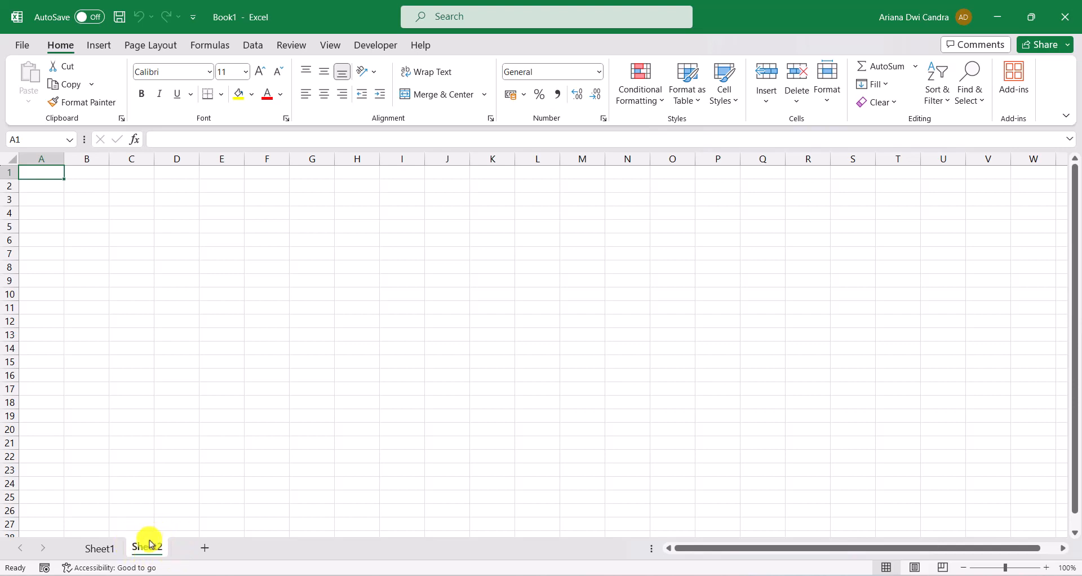
pyautogui.click(207, 549)
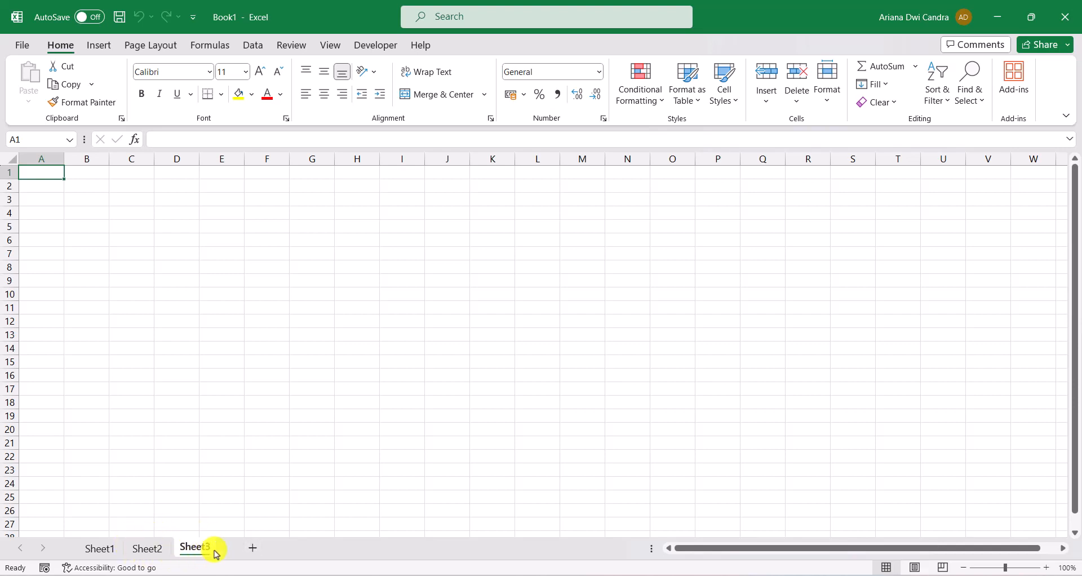
pyautogui.click(254, 550)
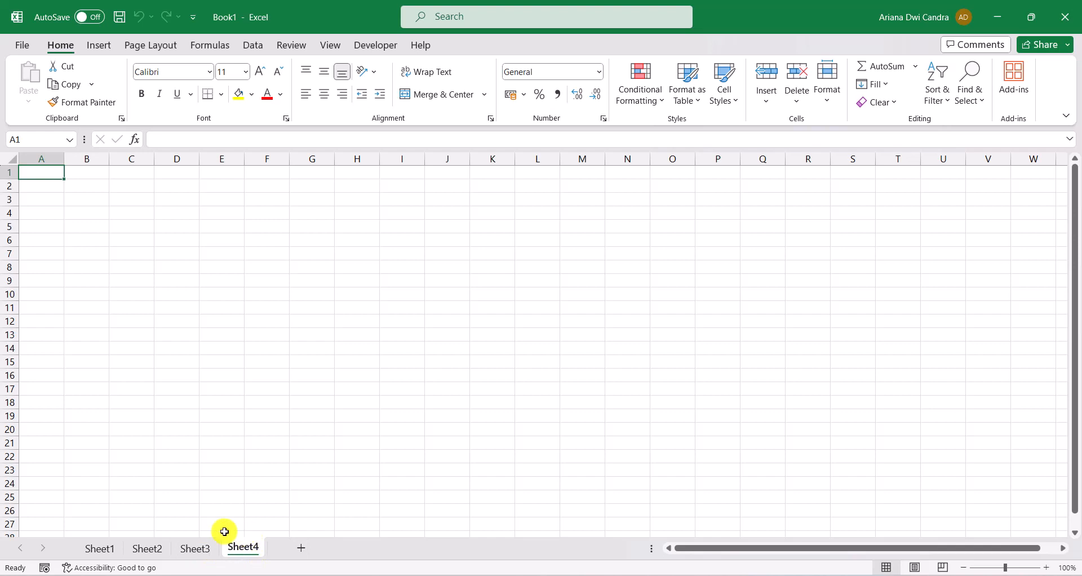
pyautogui.click(300, 548)
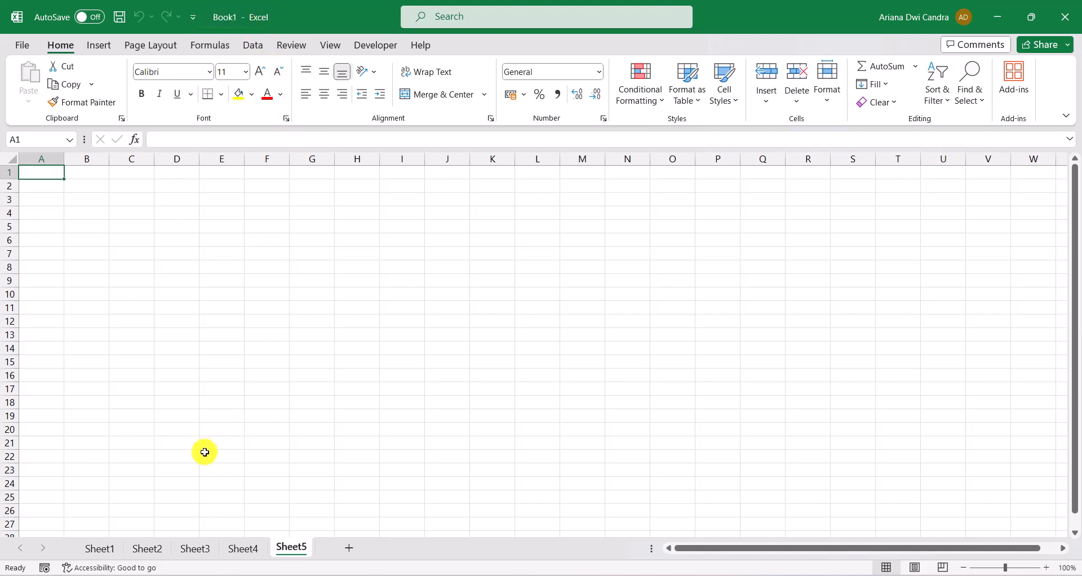
# Switch to Sheet1 and select the whole of column D, followed by the whole of row 9
pyautogui.click(98, 547)
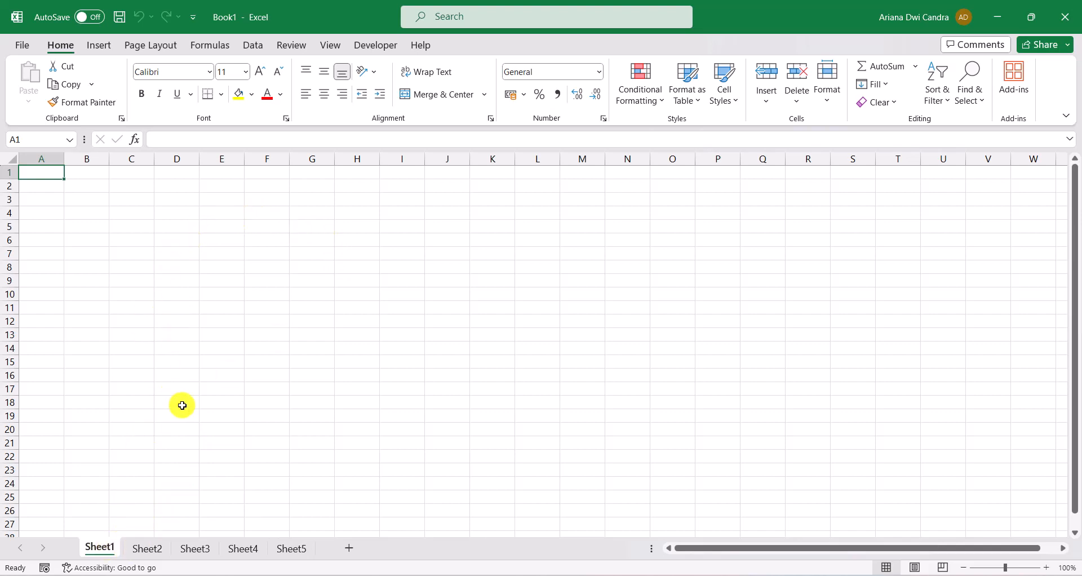
pyautogui.click(172, 157)
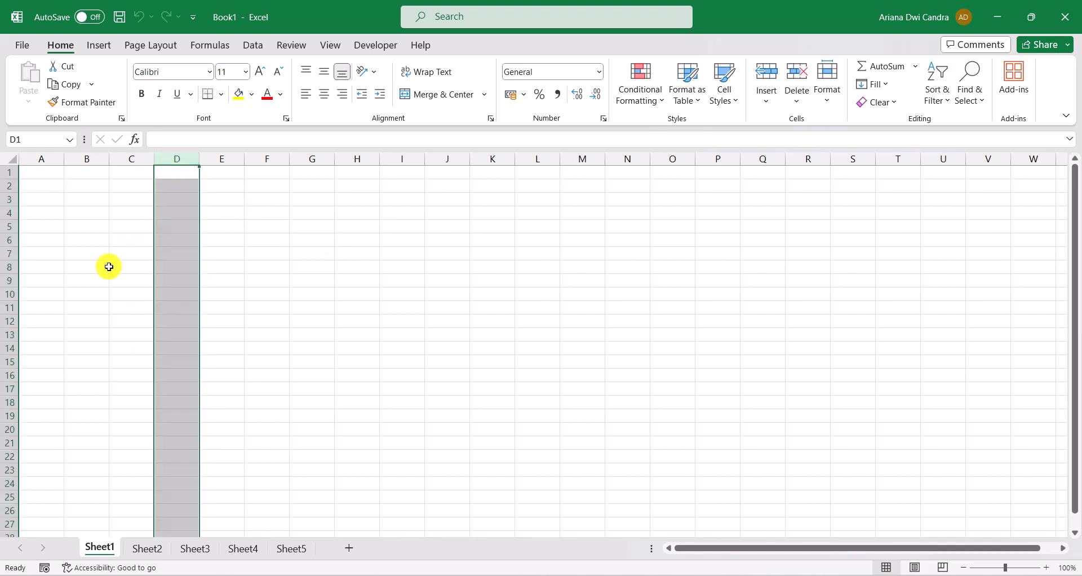
pyautogui.click(13, 280)
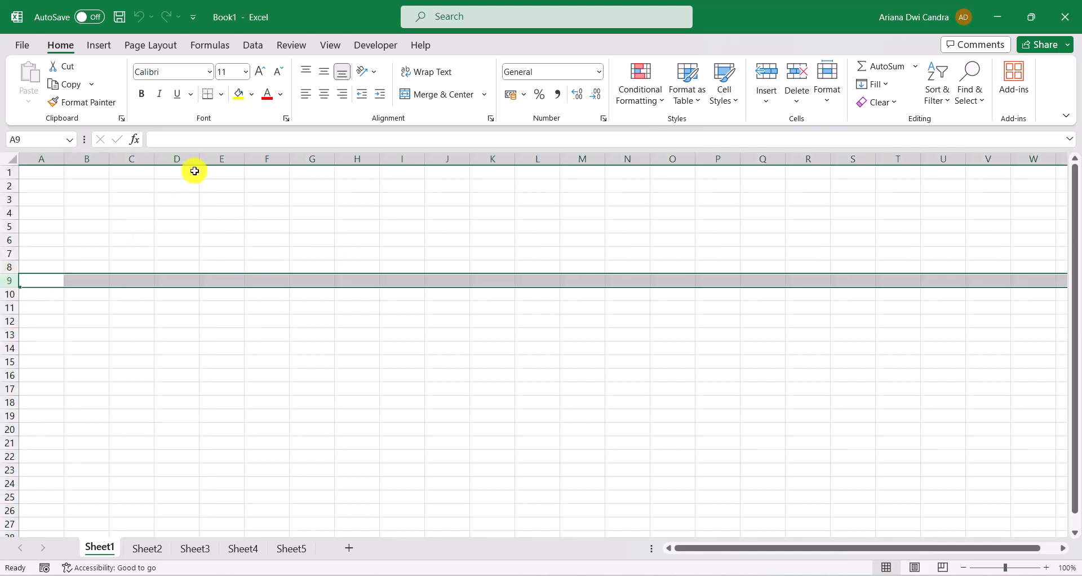
# Select column A, jump to the last column of the worksheet, and return to cell A1
pyautogui.click(39, 160)
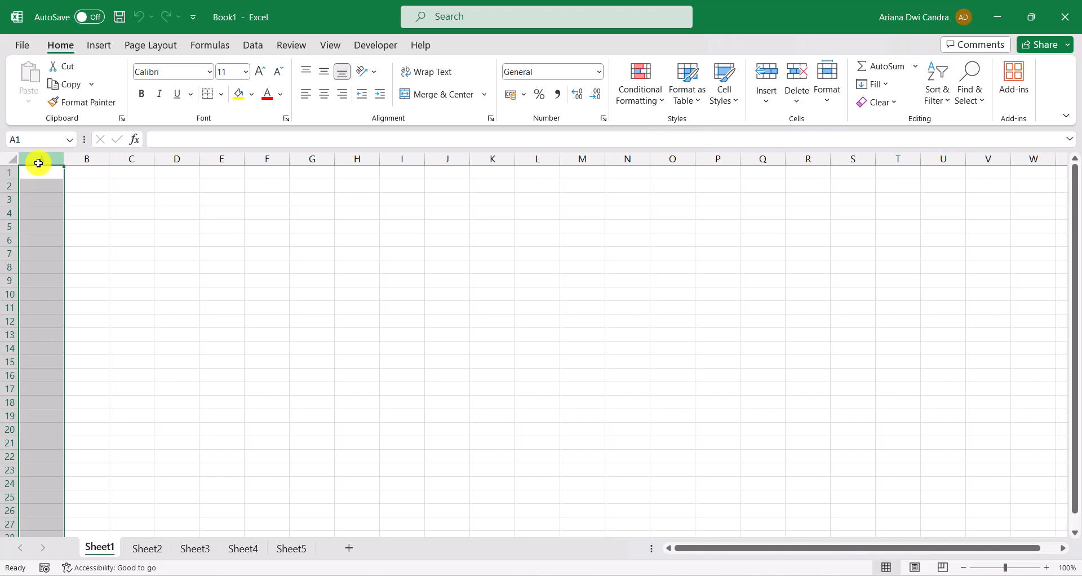
pyautogui.hotkey('ctrl', 'Right')
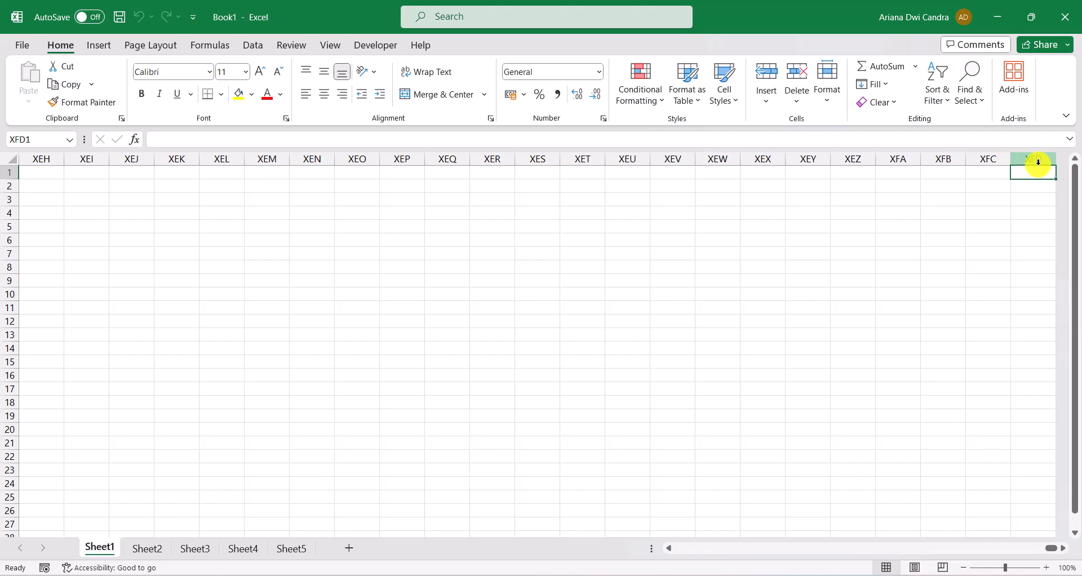
pyautogui.hotkey('ctrl', 'Home')
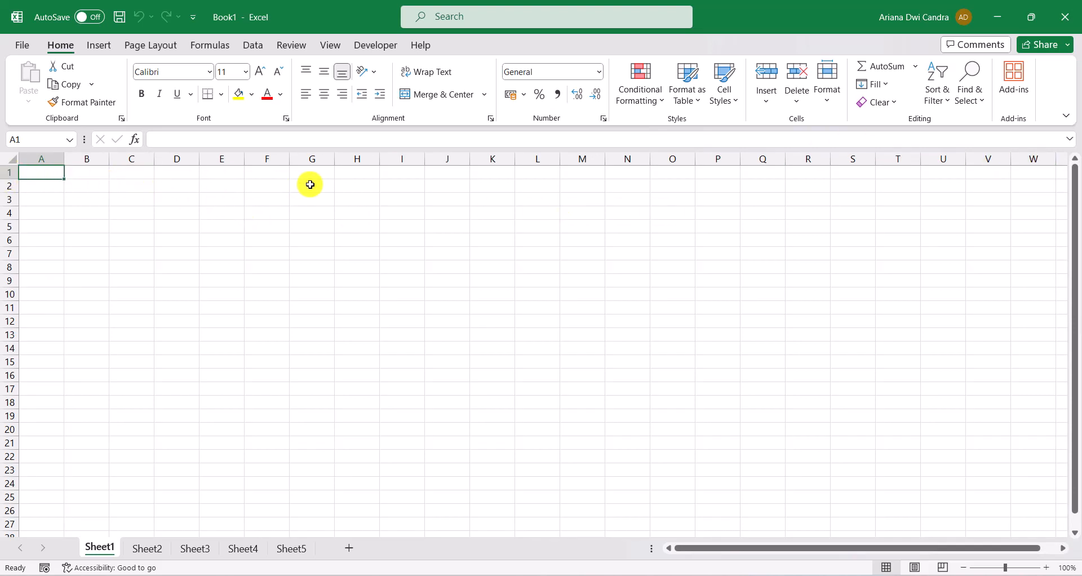
# Select rows 1, 2 and 3 one after another, jump to the worksheet's last row, and return to cell A1
pyautogui.click(5, 173)
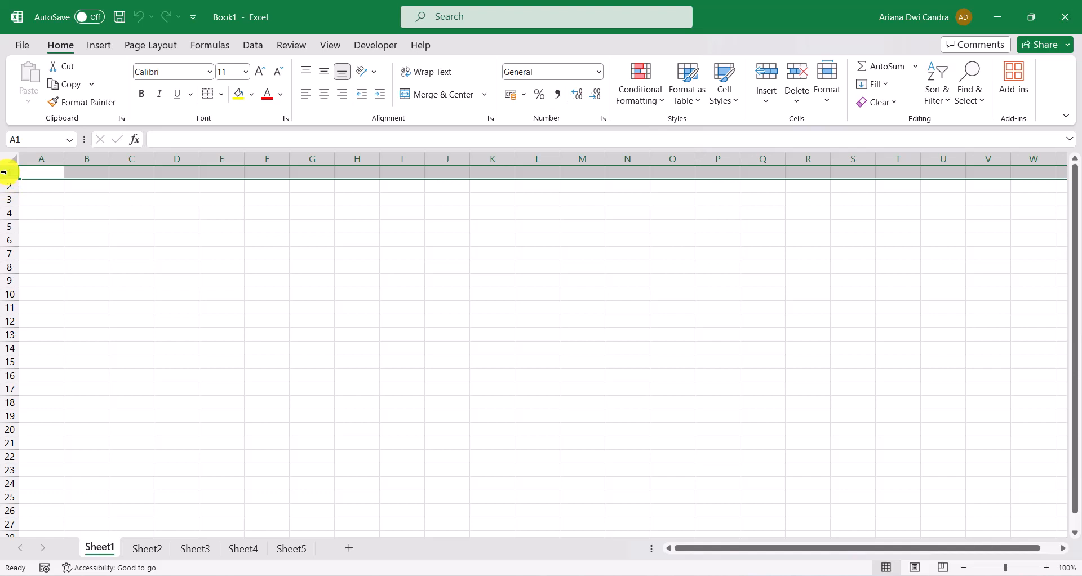
pyautogui.click(3, 185)
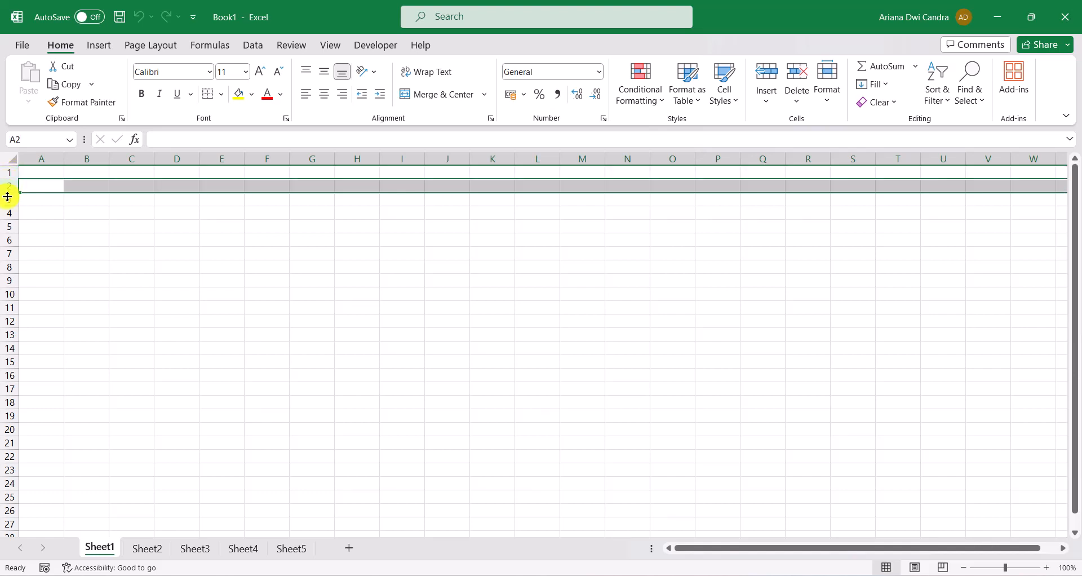
pyautogui.click(7, 201)
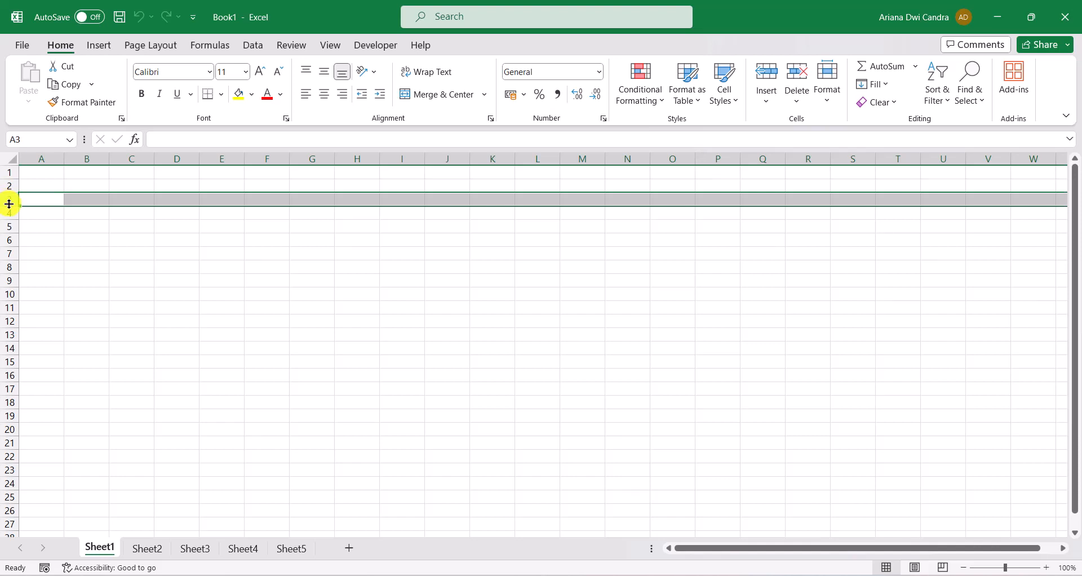
pyautogui.hotkey('ctrl', 'Down')
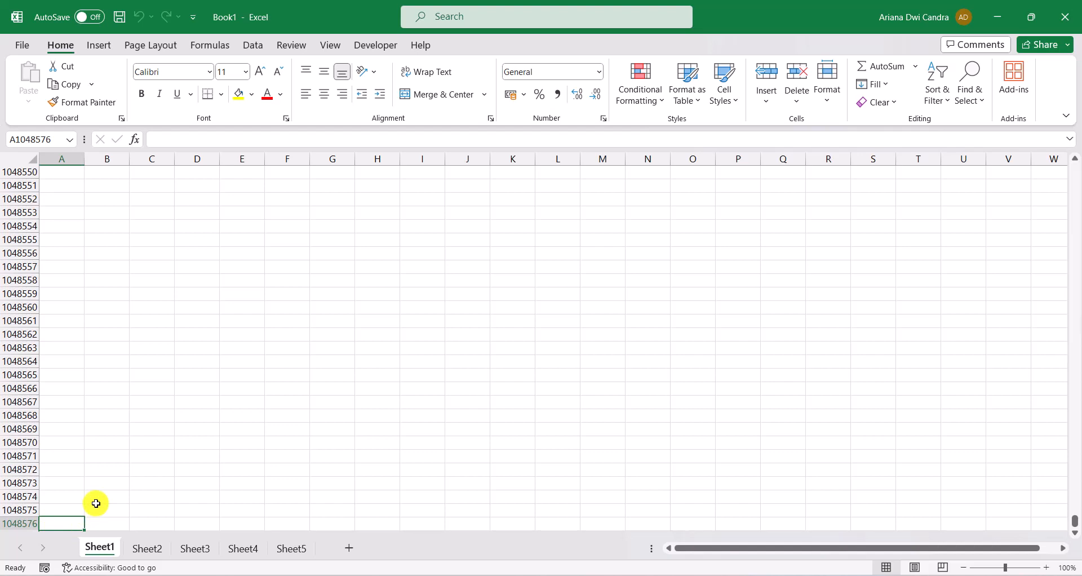
pyautogui.hotkey('ctrl', 'Up')
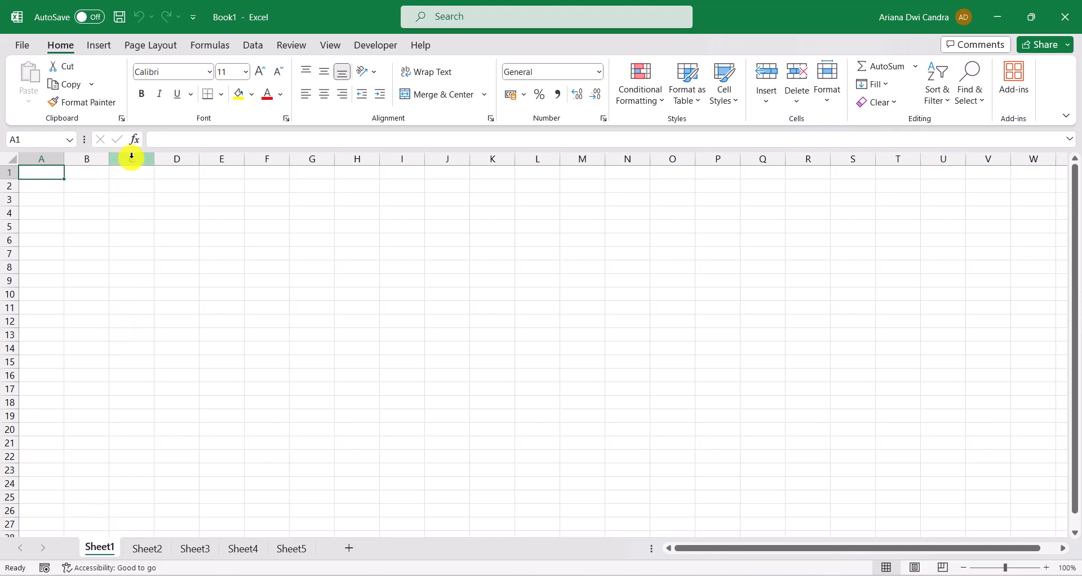
# Select column D and row 11 alternately, ending on cell D11 where they intersect
pyautogui.click(179, 158)
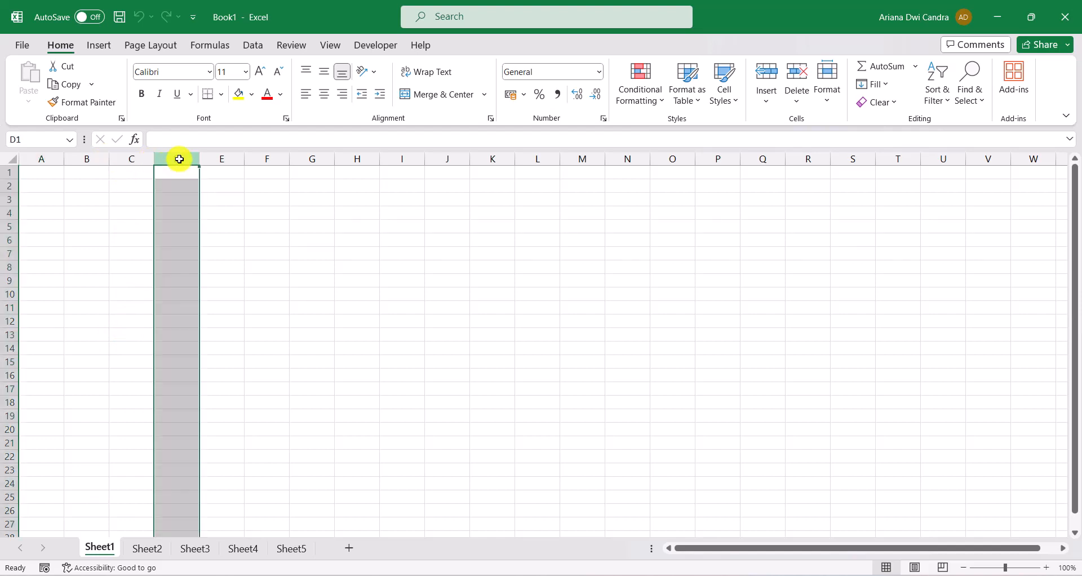
pyautogui.click(10, 308)
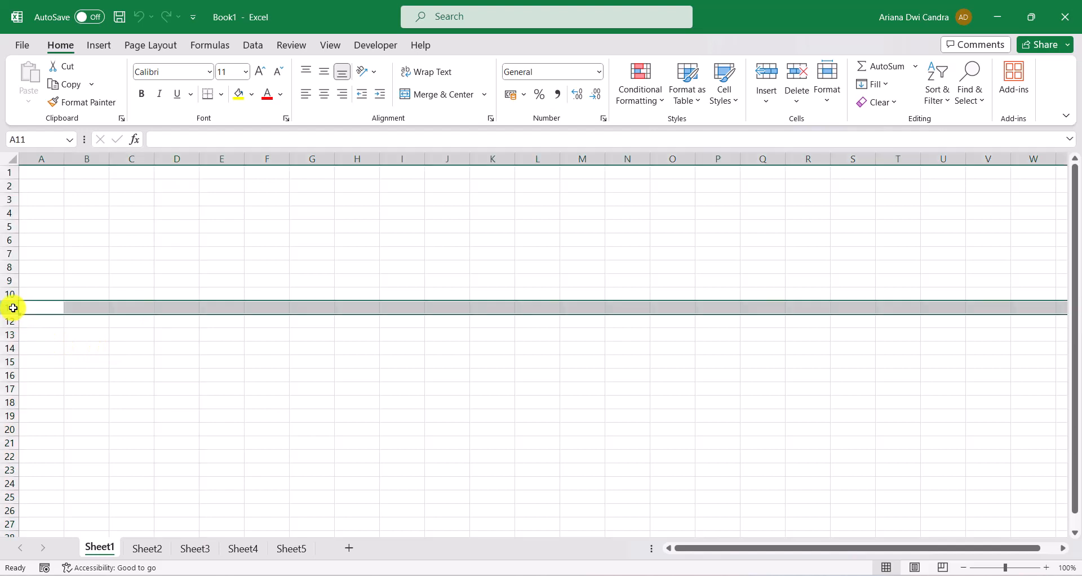
pyautogui.click(184, 158)
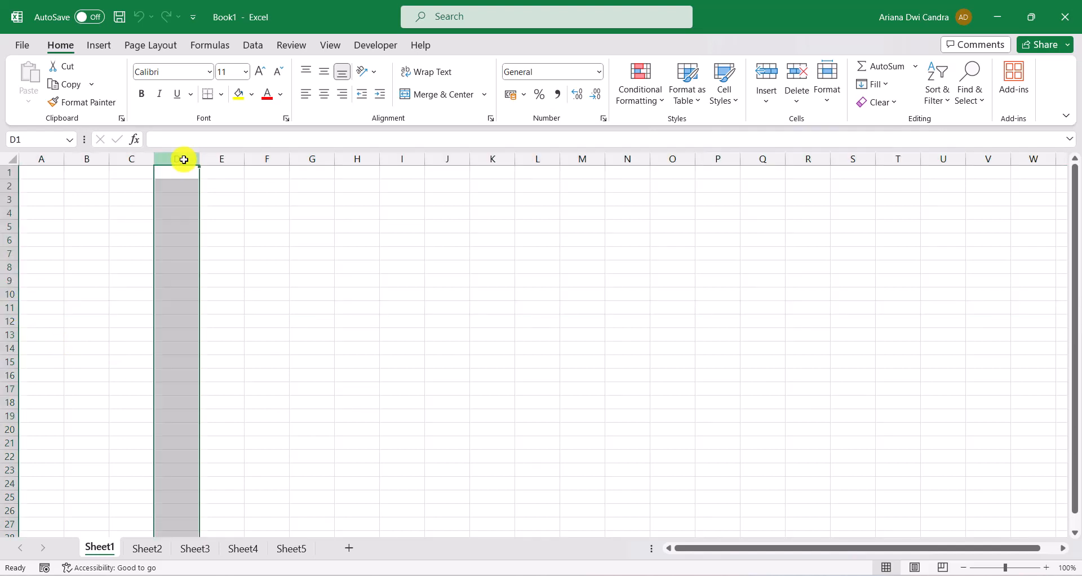
pyautogui.click(5, 308)
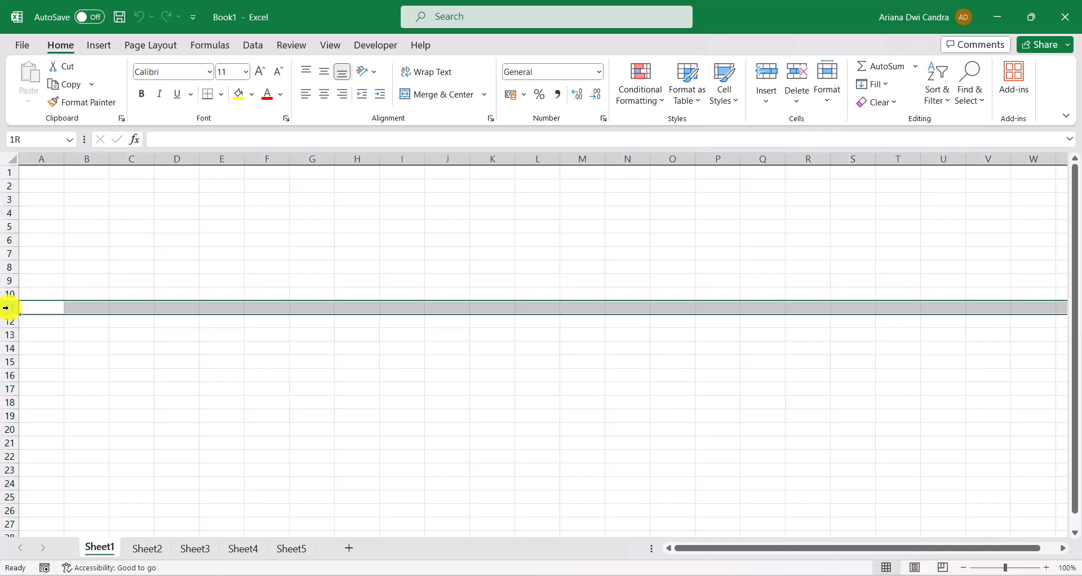
pyautogui.click(174, 305)
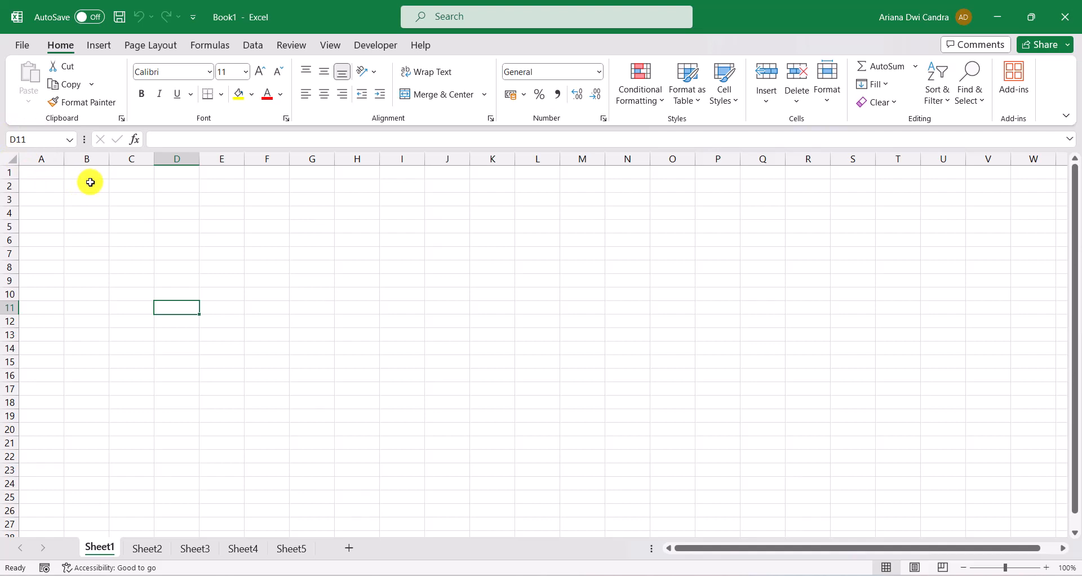
# Select column D, row 11 and their intersecting cell D11 in turn, and enter the text "D11" in that cell
pyautogui.click(176, 159)
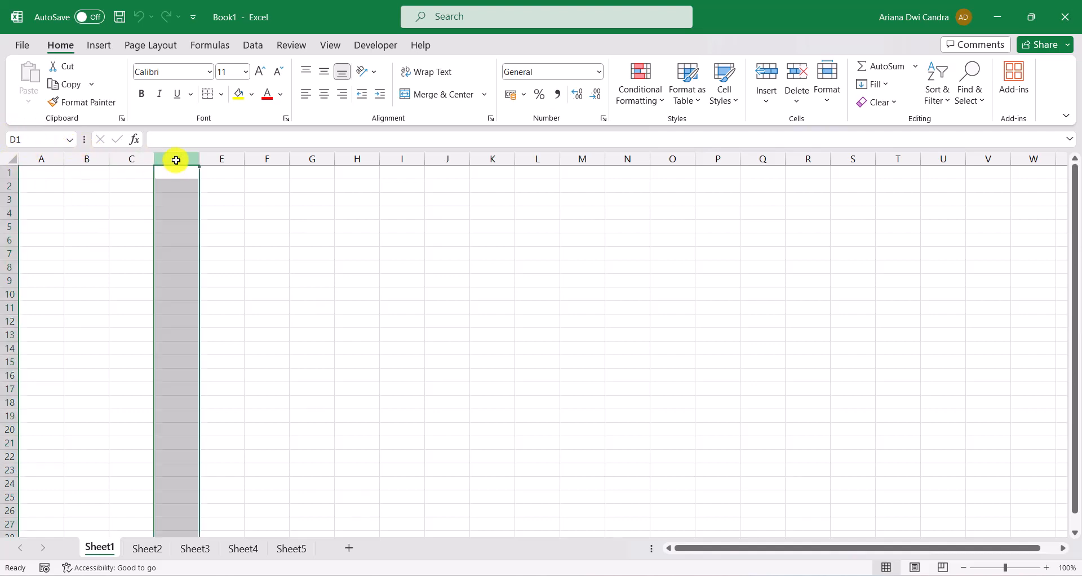
pyautogui.click(8, 307)
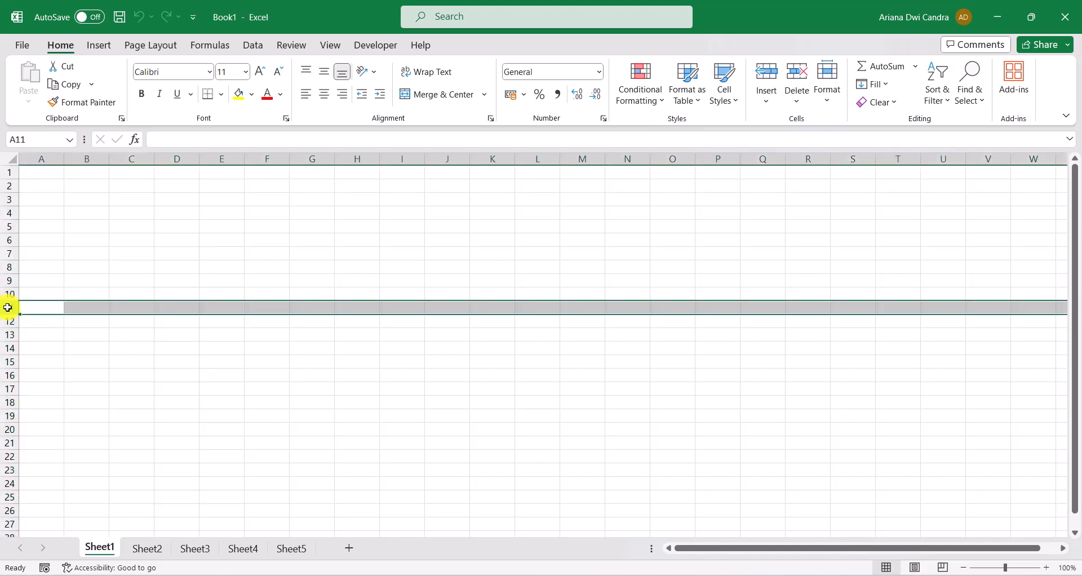
pyautogui.click(175, 306)
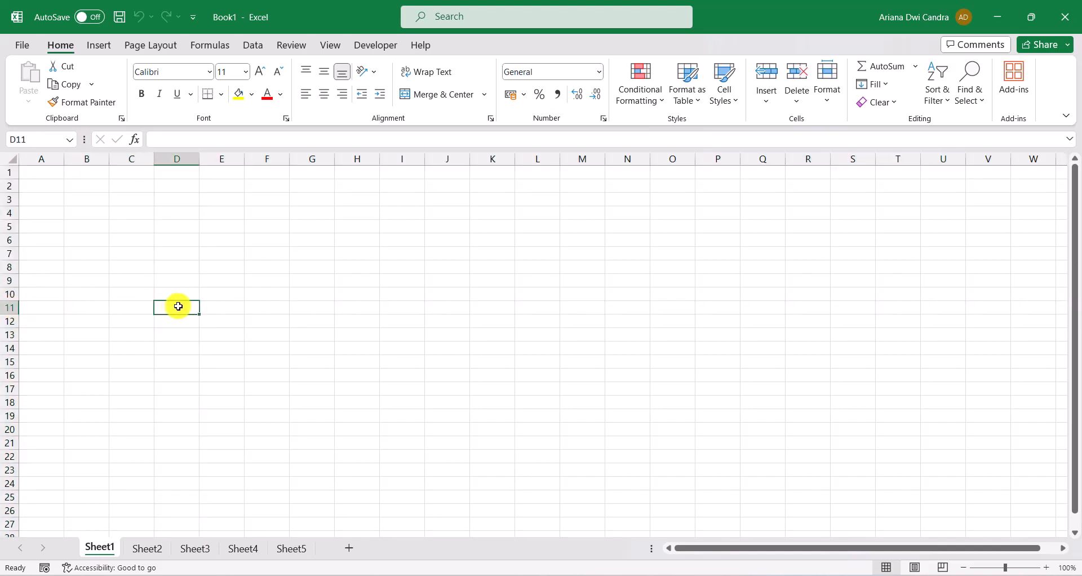
pyautogui.write('D11')
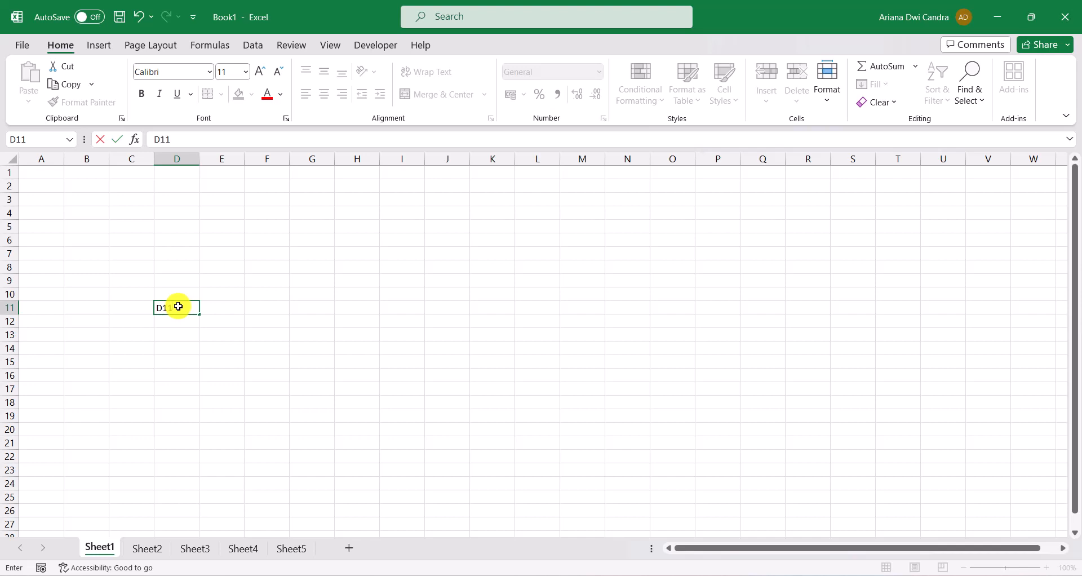
pyautogui.press('Return')
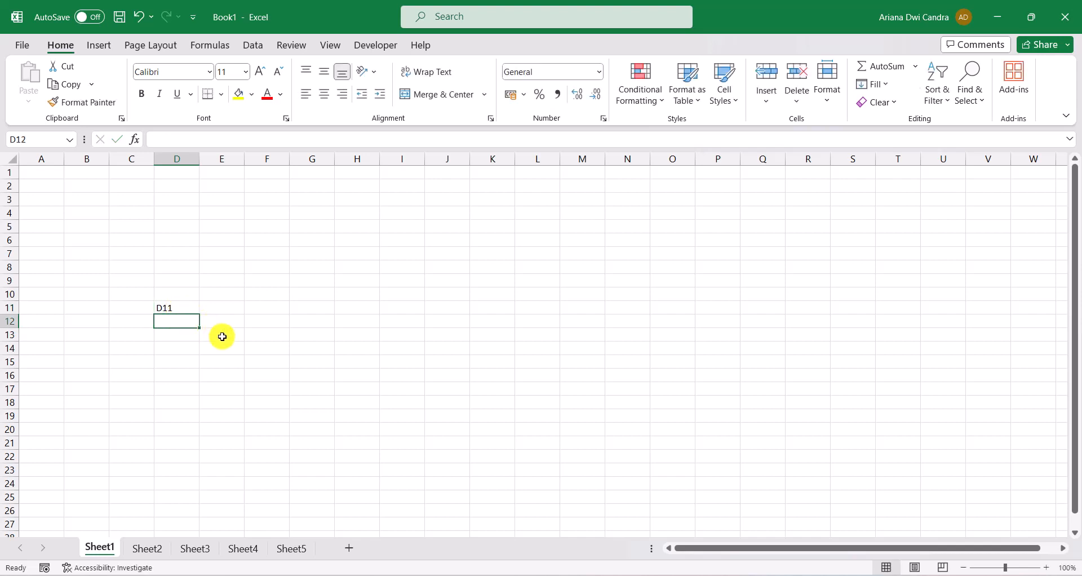
# Select column J, row 20 and their intersecting cell J20 in turn, and enter the text "J20" in that cell
pyautogui.click(446, 160)
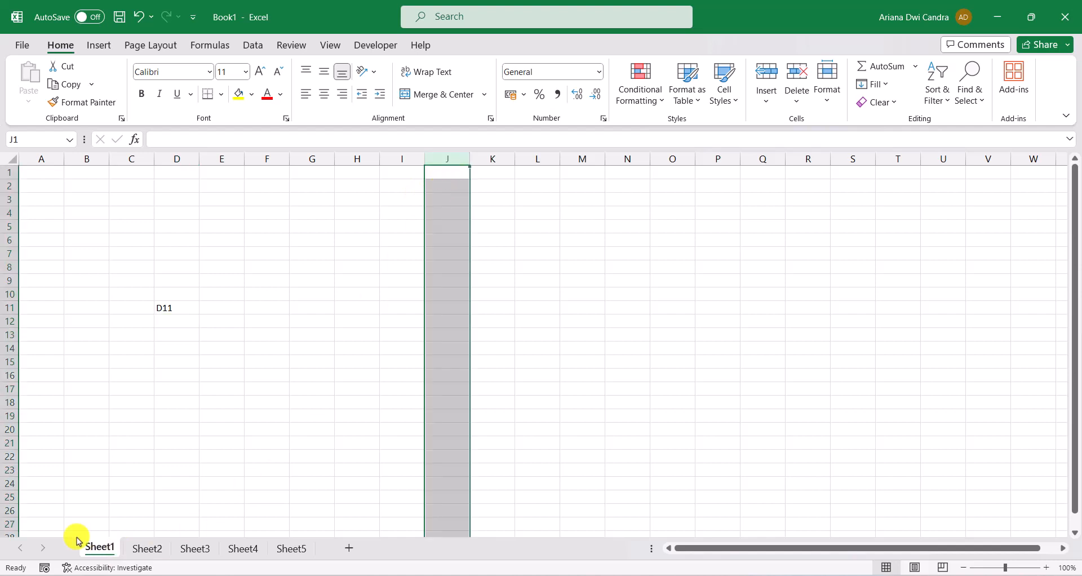
pyautogui.click(9, 431)
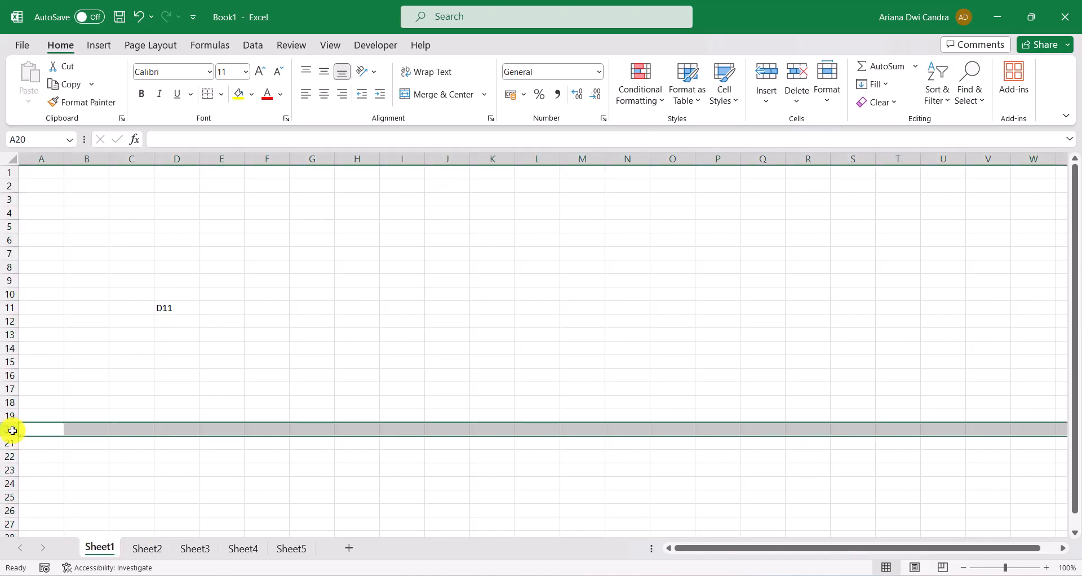
pyautogui.click(443, 432)
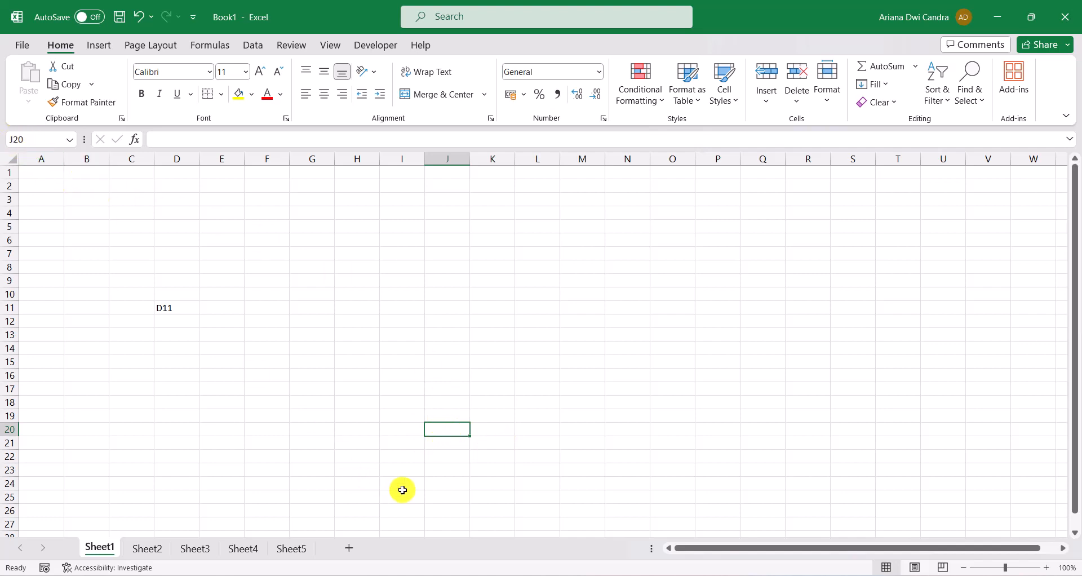
pyautogui.write('j')
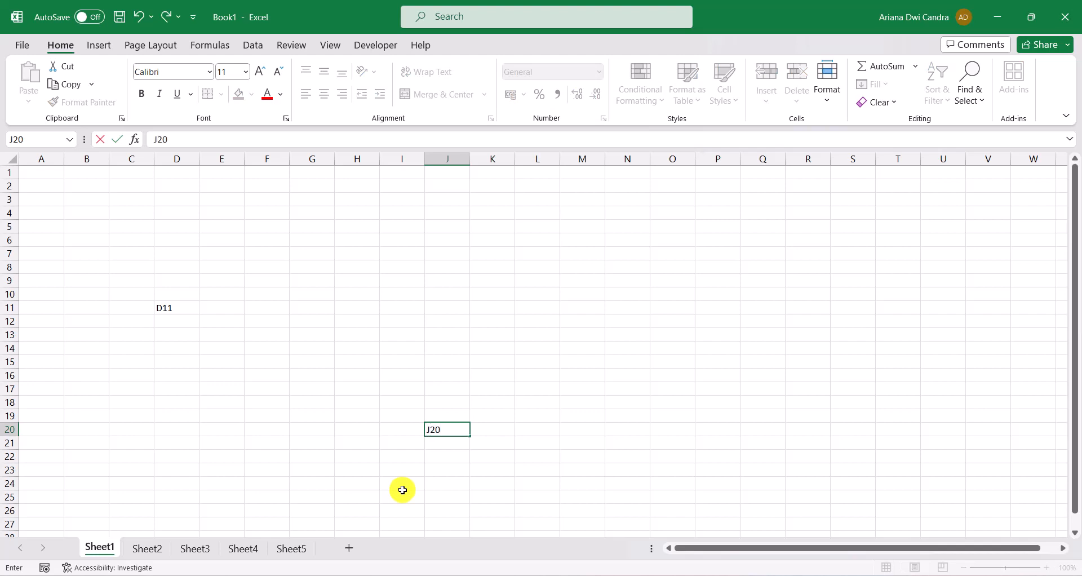
pyautogui.press('Return')
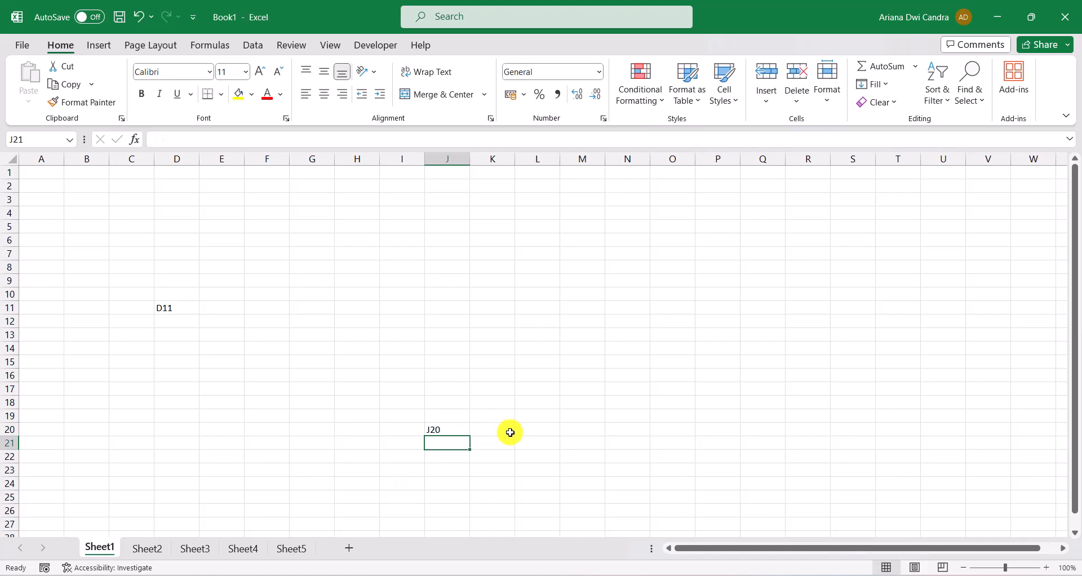
# Select the cell range D11:J20, from the cell labelled D11 to the cell labelled J20
pyautogui.click(442, 428)
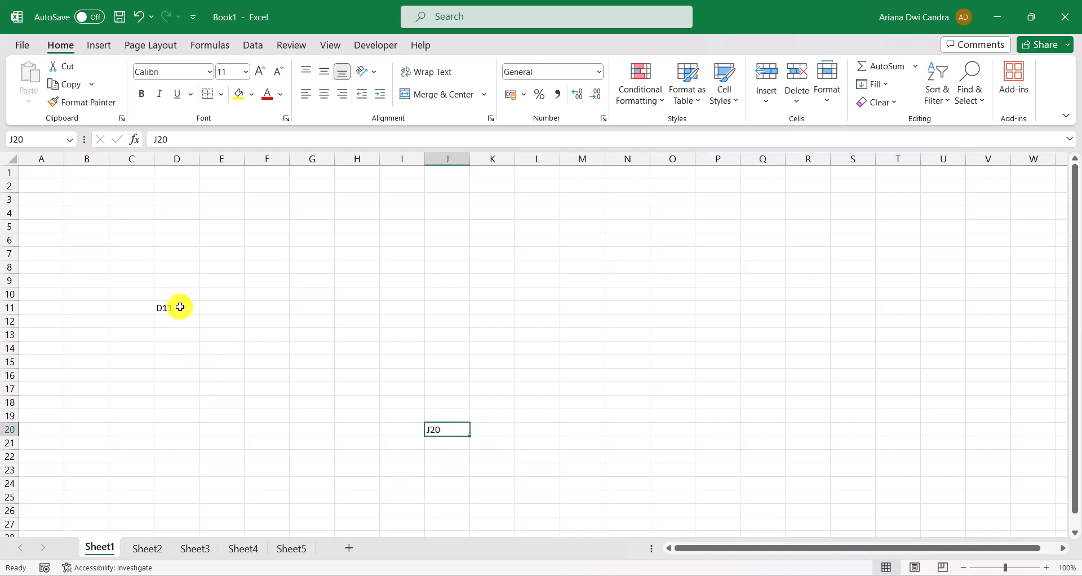
pyautogui.moveTo(178, 304); pyautogui.dragTo(448, 430)
pyautogui.click(169, 308)
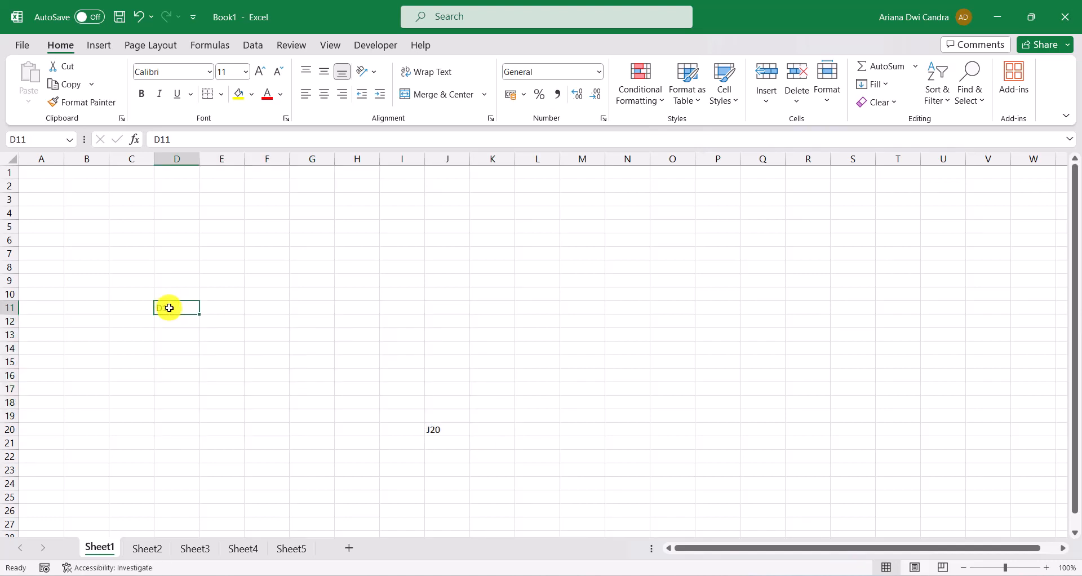
pyautogui.moveTo(169, 308); pyautogui.dragTo(438, 428)
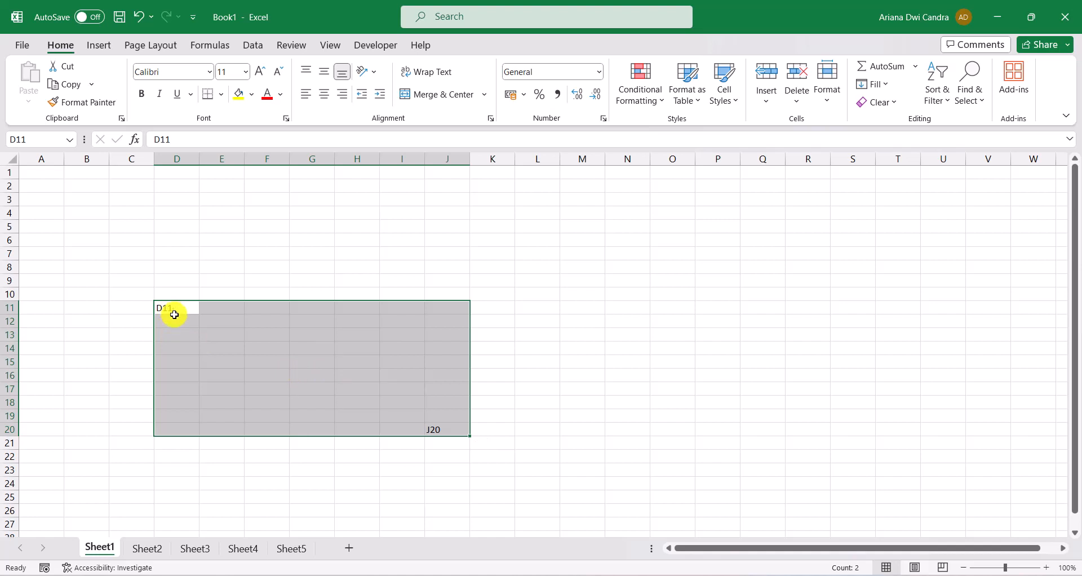
pyautogui.moveTo(170, 311); pyautogui.dragTo(434, 427)
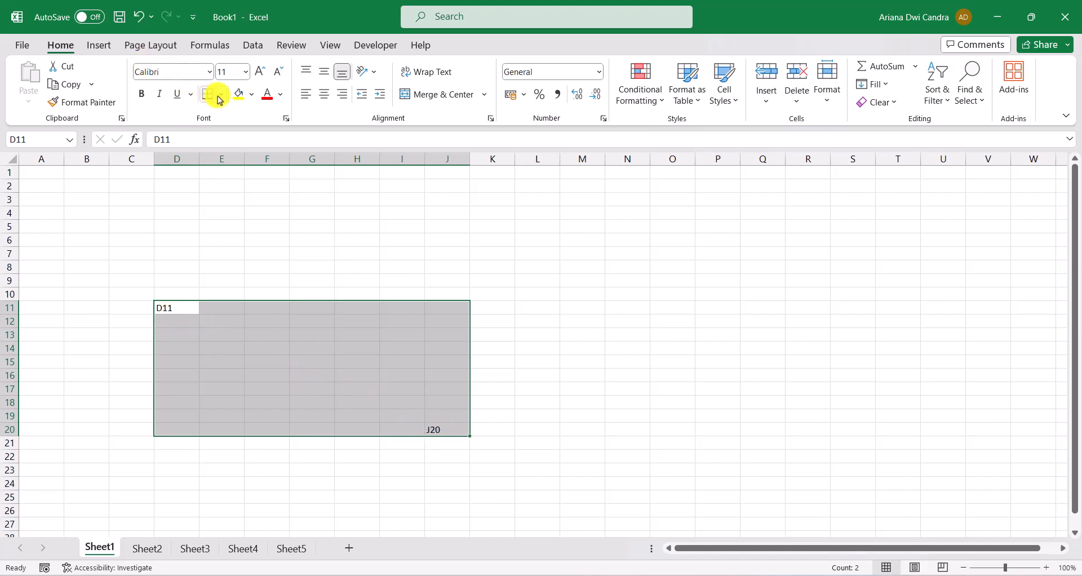
# Fill the selected range D11:J20 with yellow and enter the text "D11:J20" in cell L12
pyautogui.click(239, 95)
pyautogui.click(534, 325)
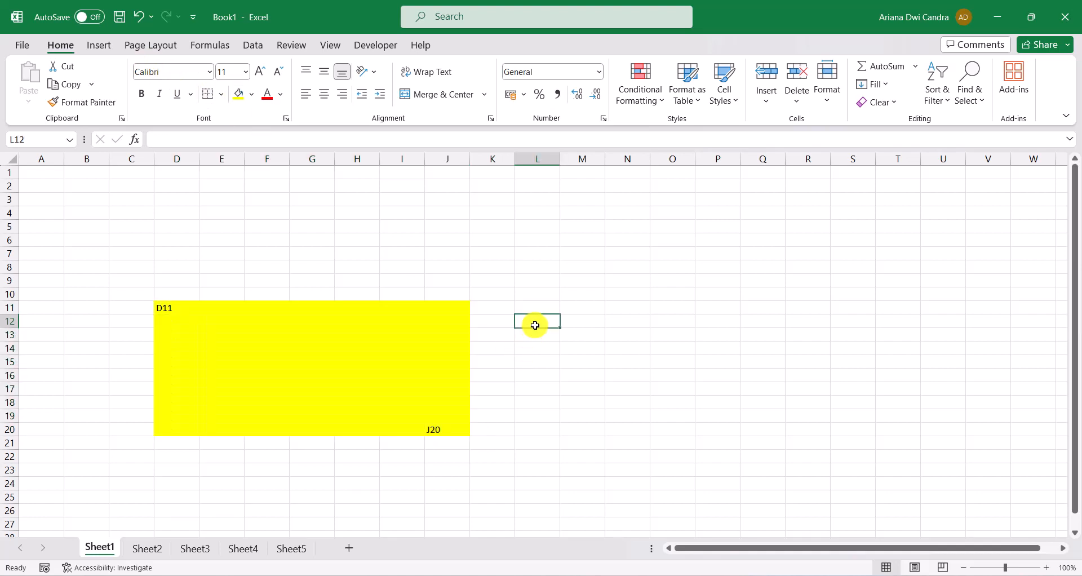
pyautogui.write('D11:J20')
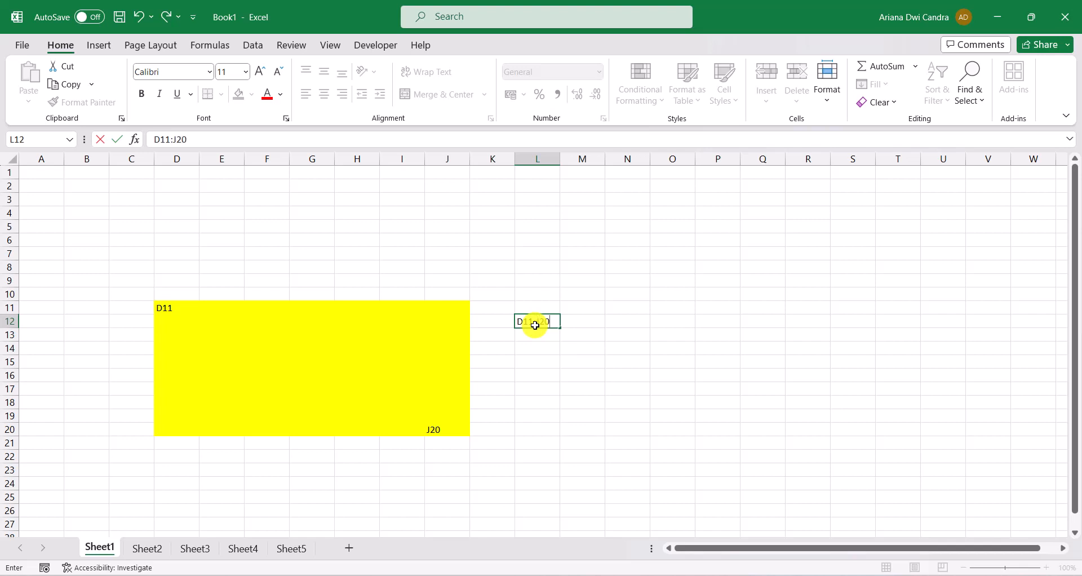
pyautogui.press('Return')
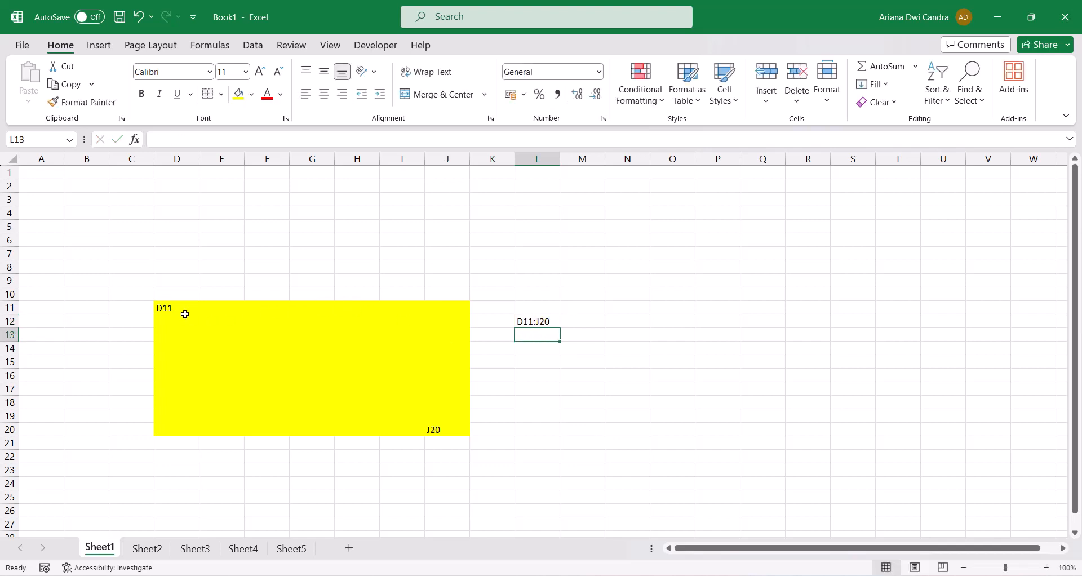
# Select the yellow range D11:J20 again, followed by its first cell D11 and its last cell J20
pyautogui.moveTo(169, 307); pyautogui.dragTo(447, 422)
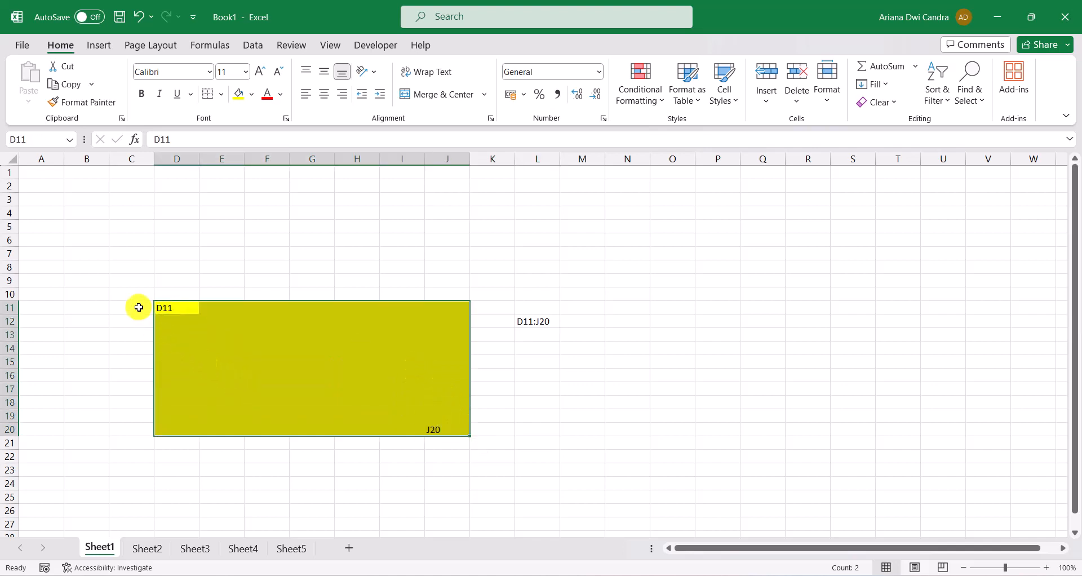
pyautogui.click(164, 307)
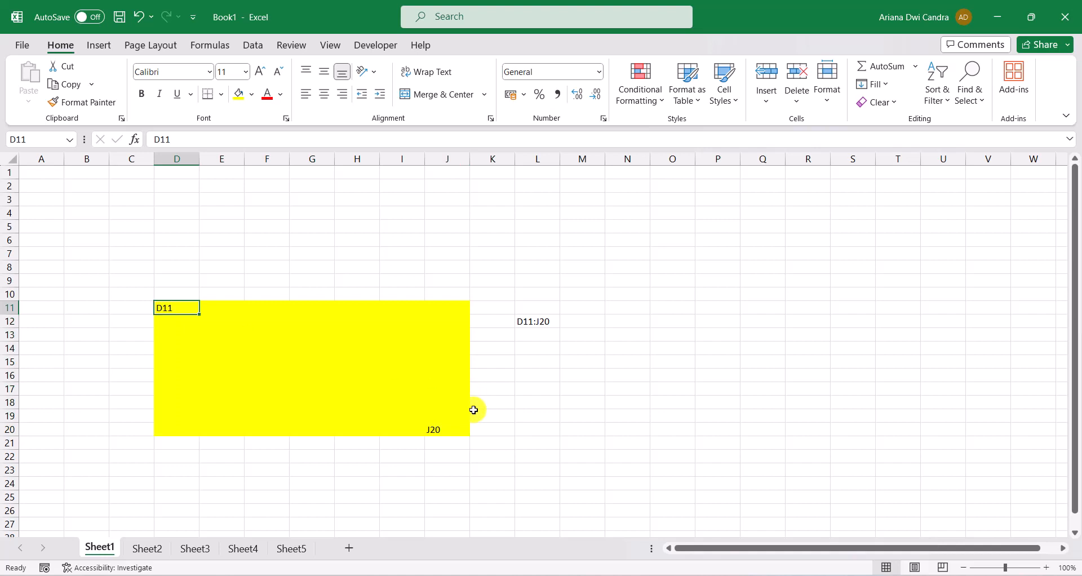
pyautogui.click(442, 429)
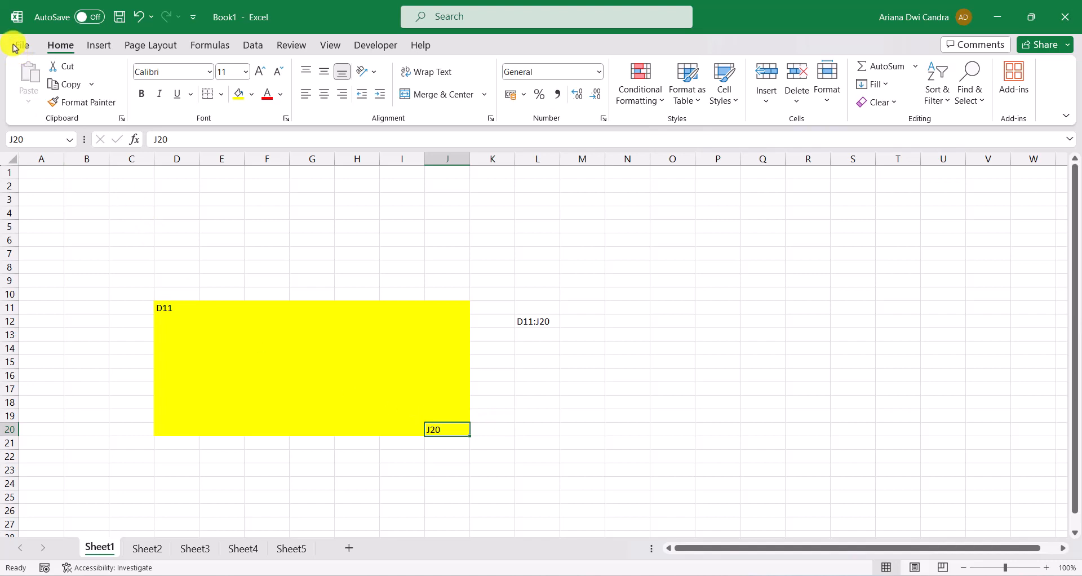
pyautogui.click(95, 50)
pyautogui.click(151, 50)
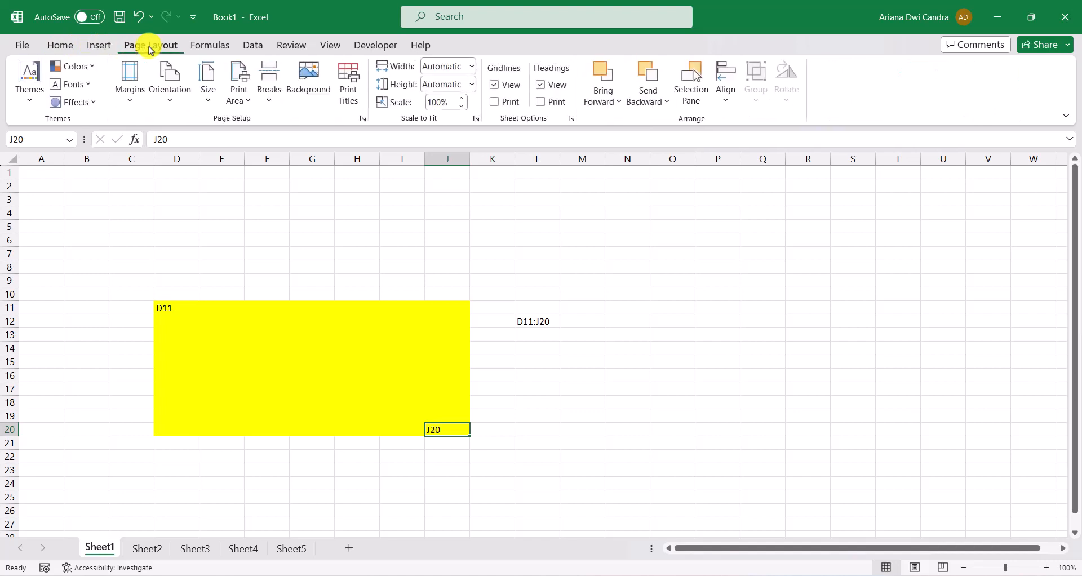
pyautogui.click(255, 48)
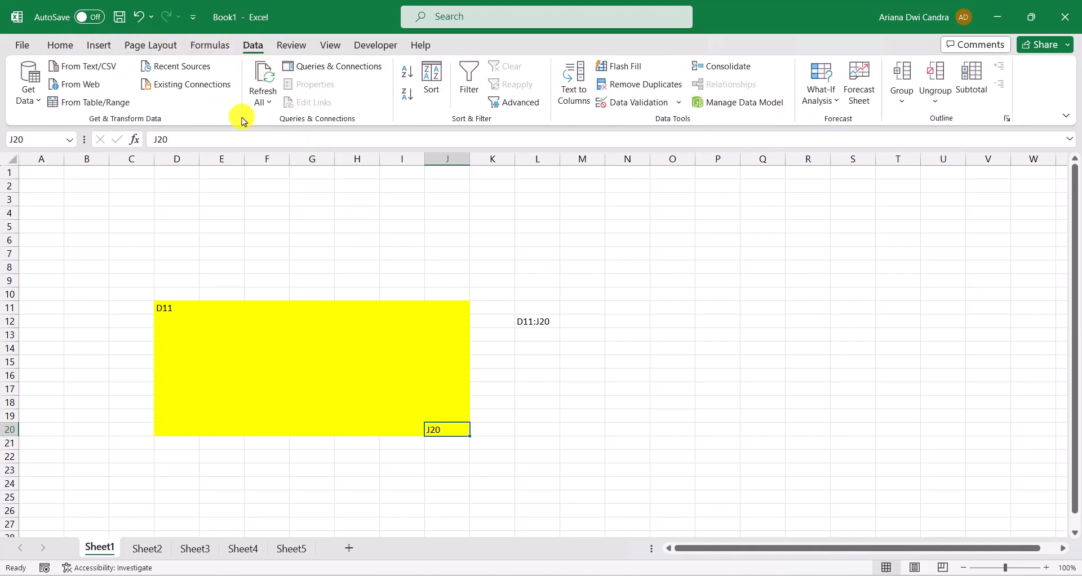
pyautogui.click(60, 46)
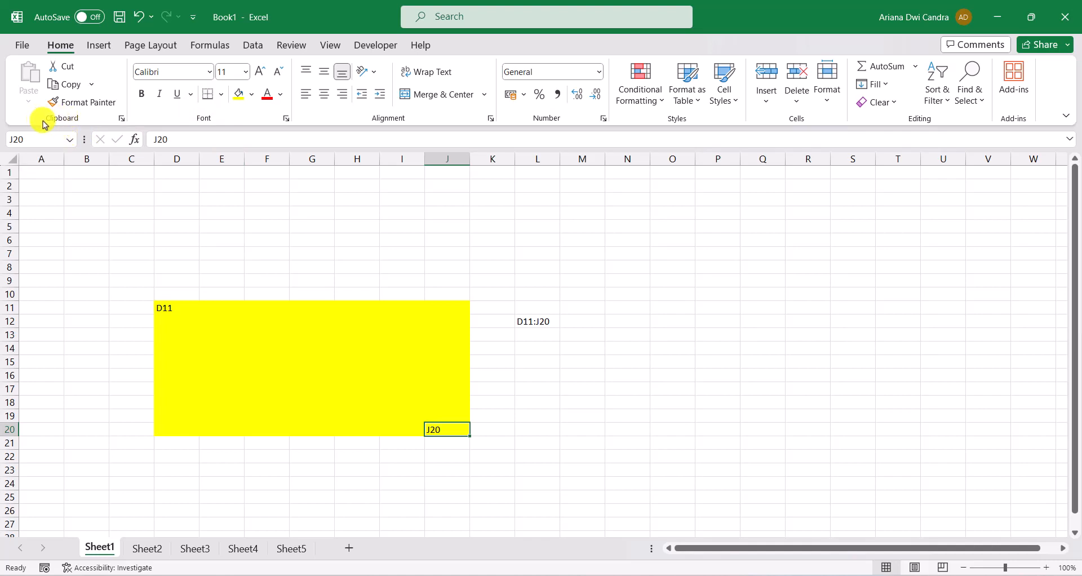
# View the Clipboard contents and the Format Cells font settings for cell J20, closing both without making changes
pyautogui.click(123, 119)
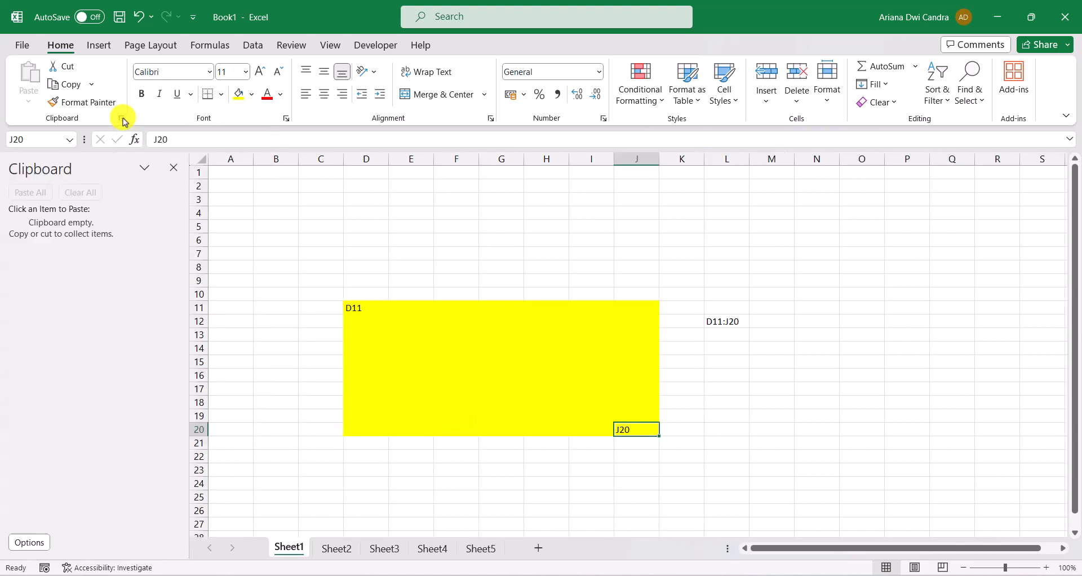
pyautogui.click(122, 118)
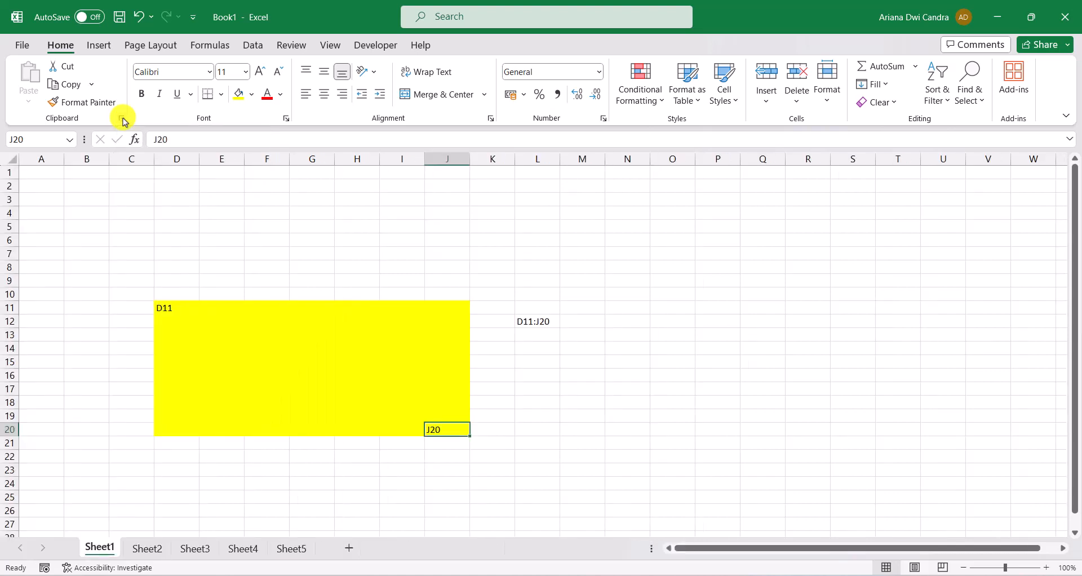
pyautogui.click(286, 119)
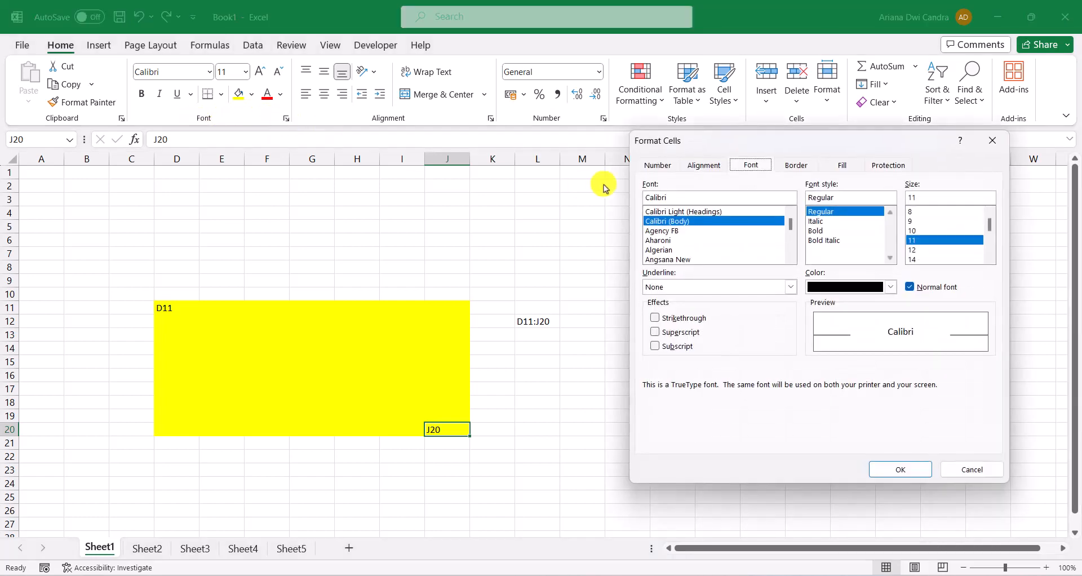
pyautogui.moveTo(766, 139); pyautogui.dragTo(413, 143)
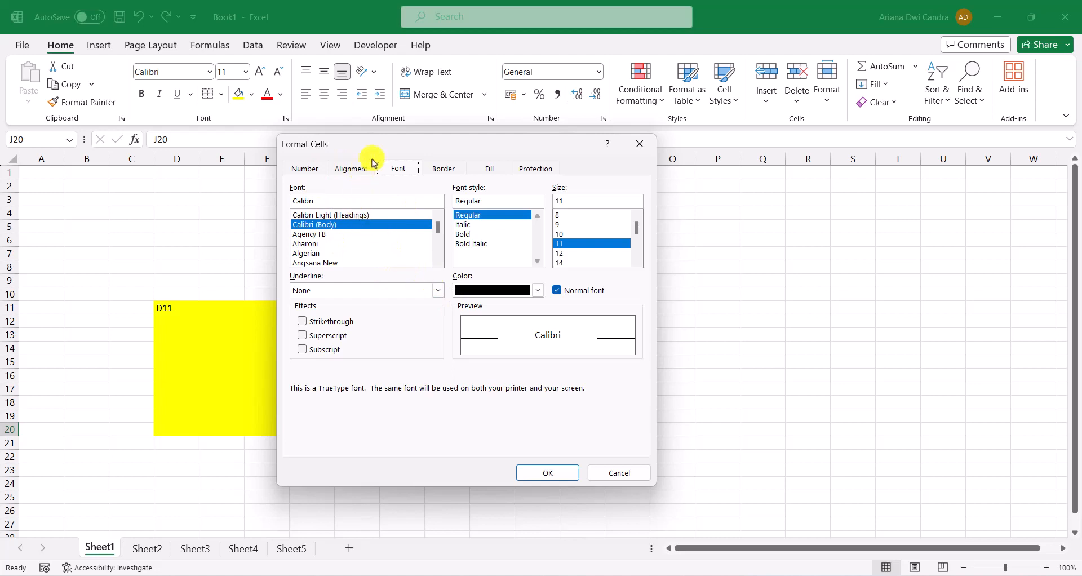
pyautogui.moveTo(391, 147); pyautogui.dragTo(394, 176)
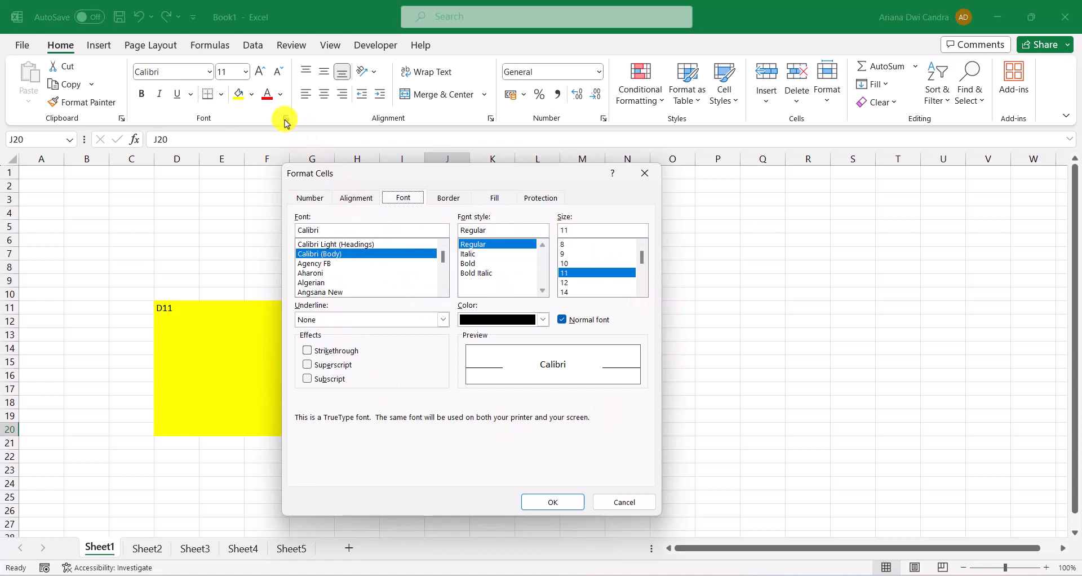
pyautogui.click(646, 178)
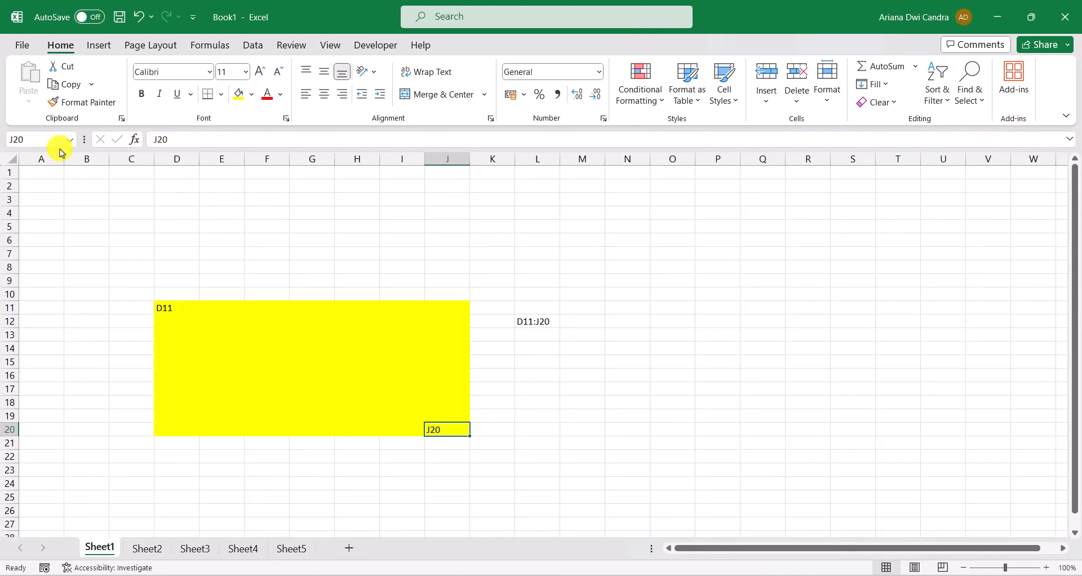
# Inspect the content of cell J20 in the formula bar, followed by the empty cells D8 and D7
pyautogui.click(173, 135)
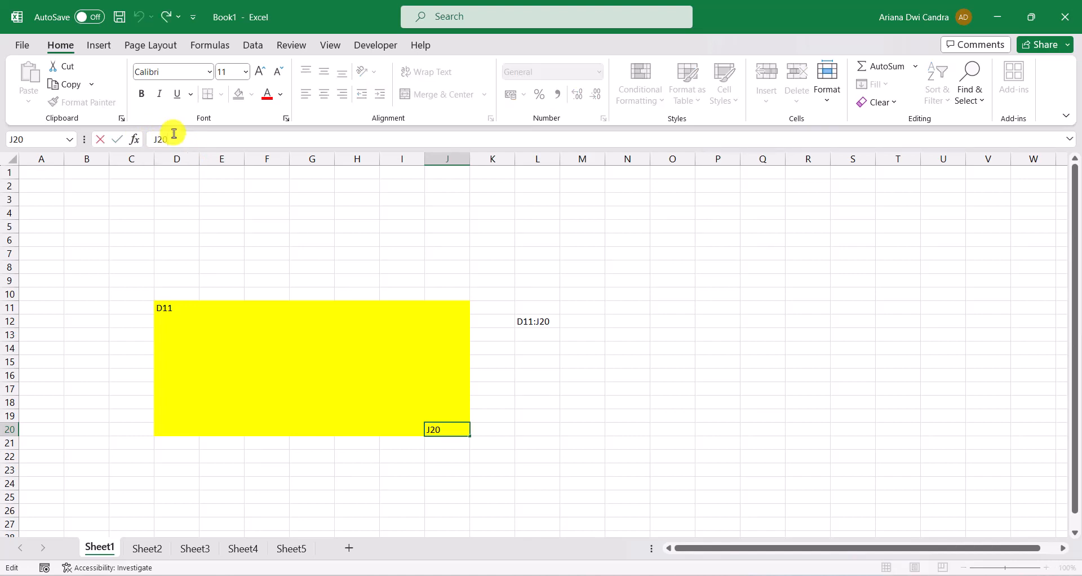
pyautogui.click(195, 265)
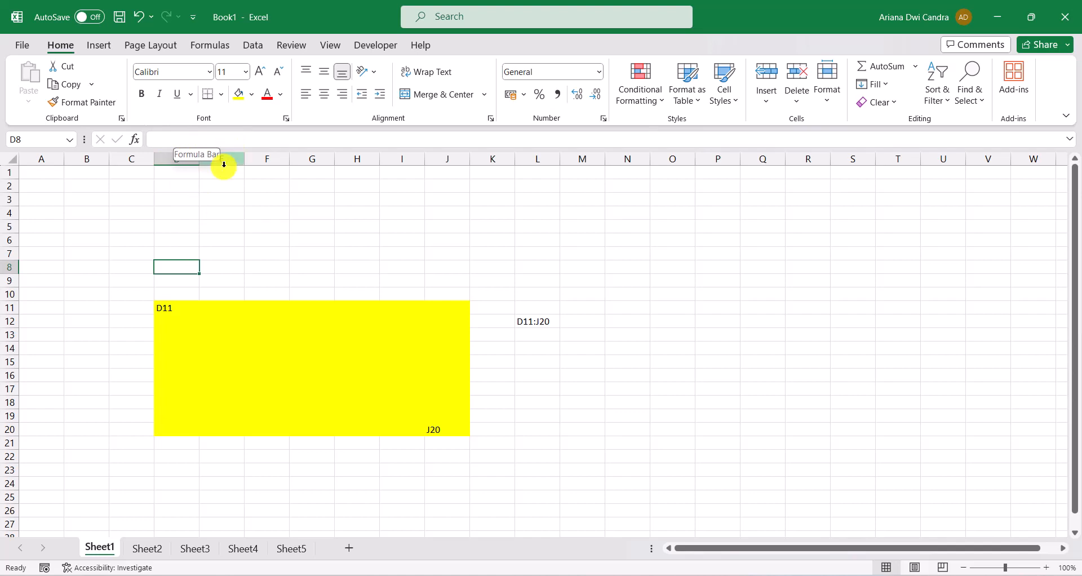
pyautogui.click(185, 250)
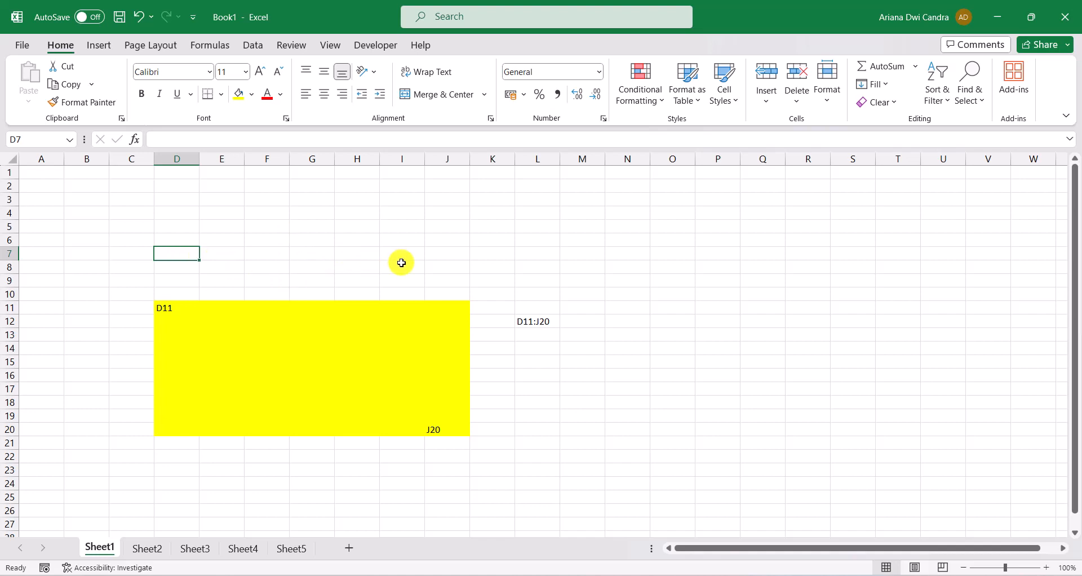
# Enter the formula =SUM(E2:E3) in cell D3 and reselect the cell to view its formula
pyautogui.click(182, 203)
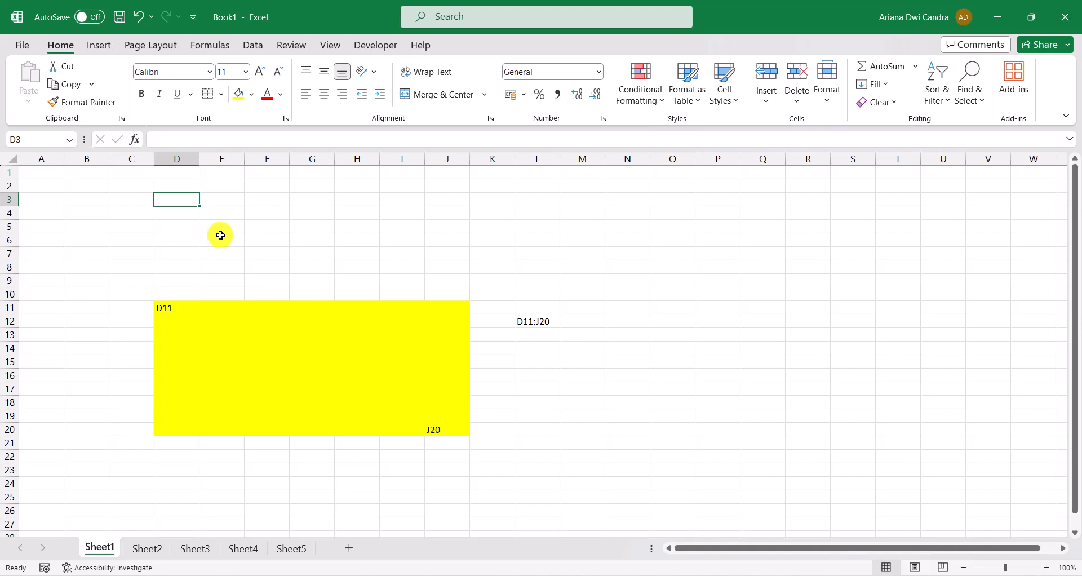
pyautogui.write('=')
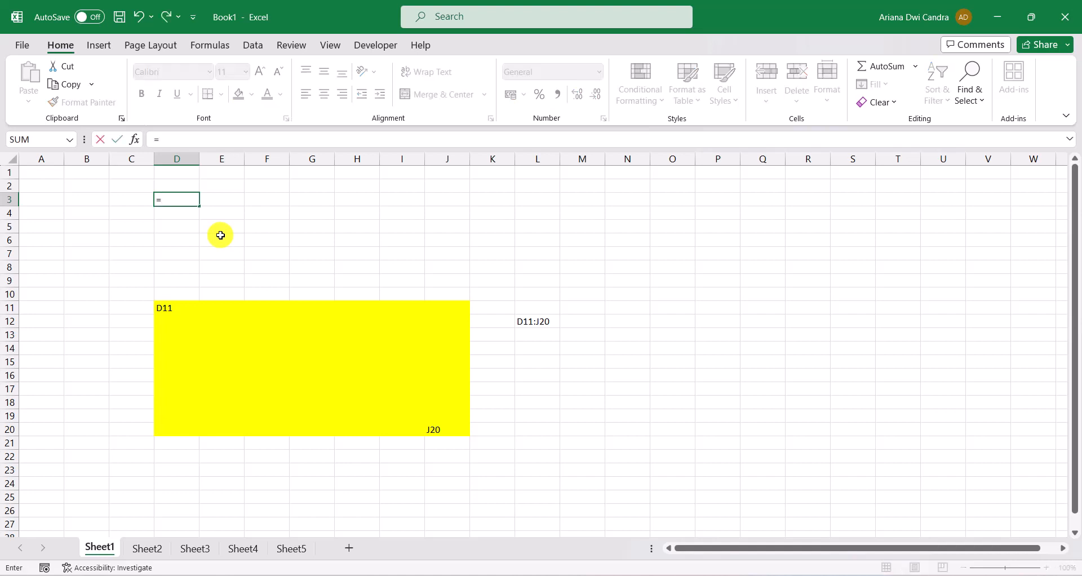
pyautogui.write('sum')
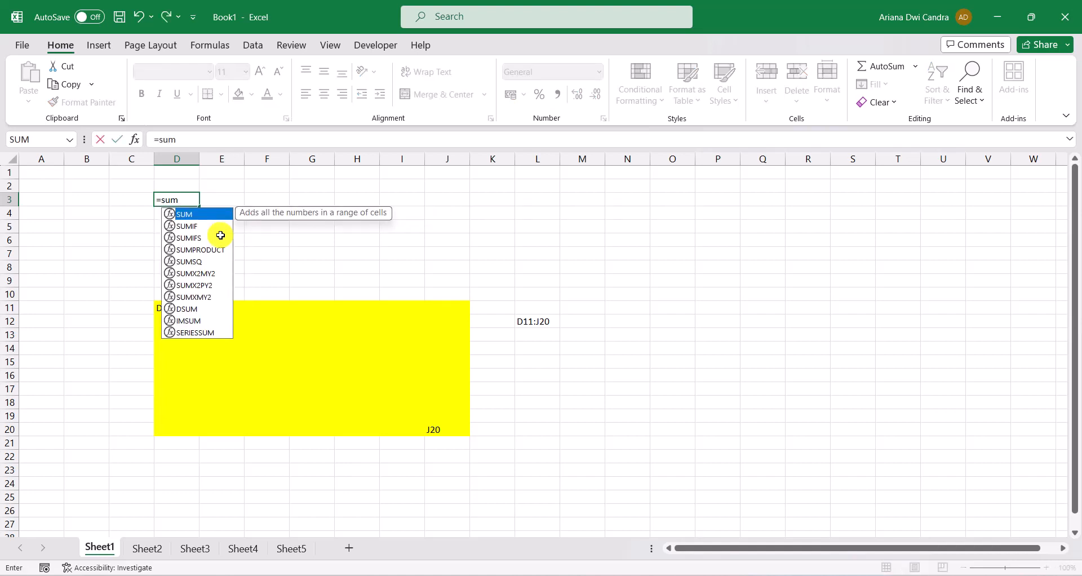
pyautogui.write('(')
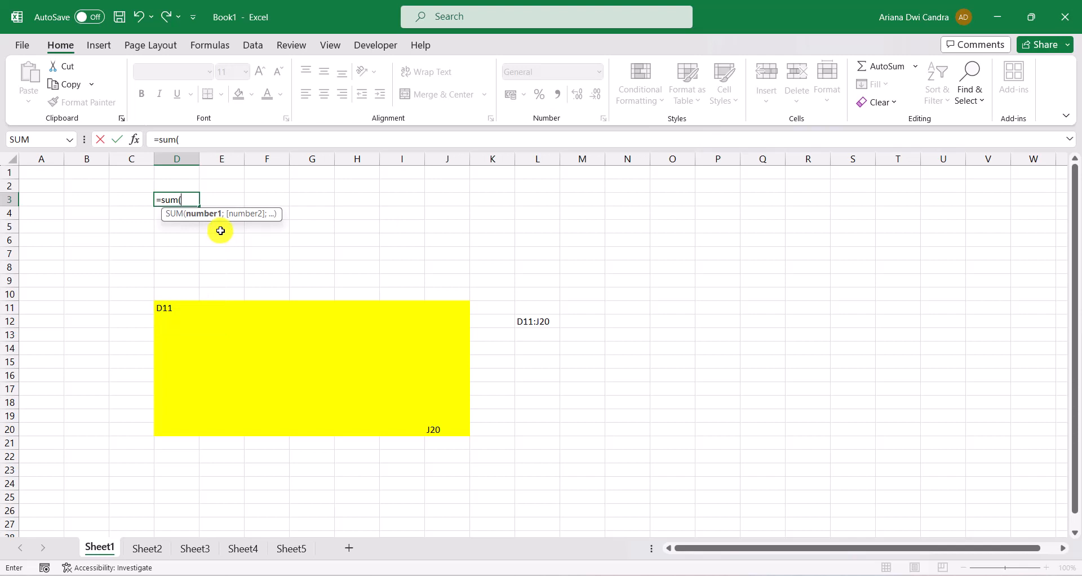
pyautogui.moveTo(231, 179); pyautogui.dragTo(231, 201)
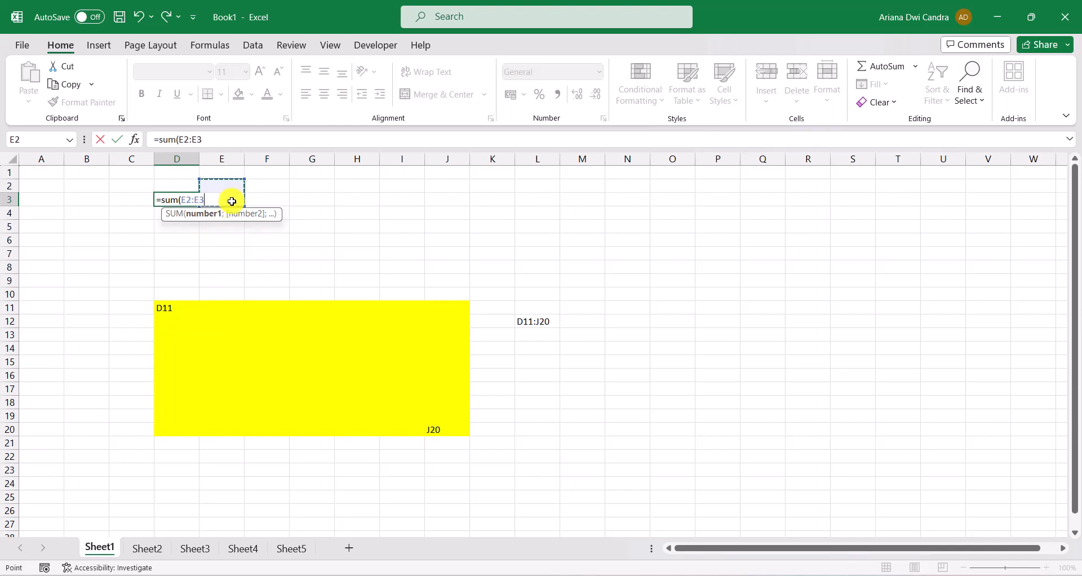
pyautogui.press('Return')
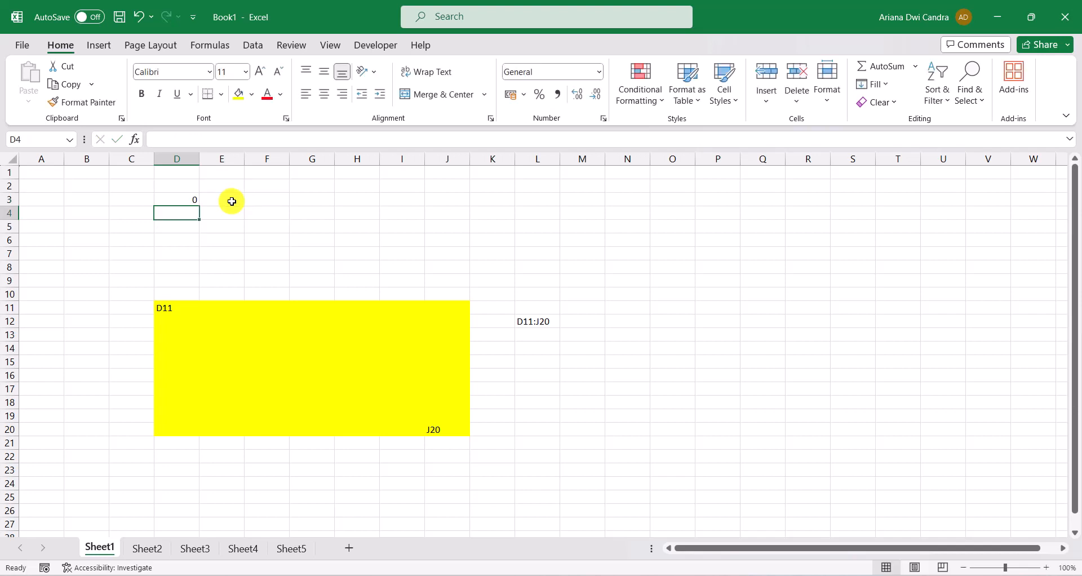
pyautogui.click(191, 198)
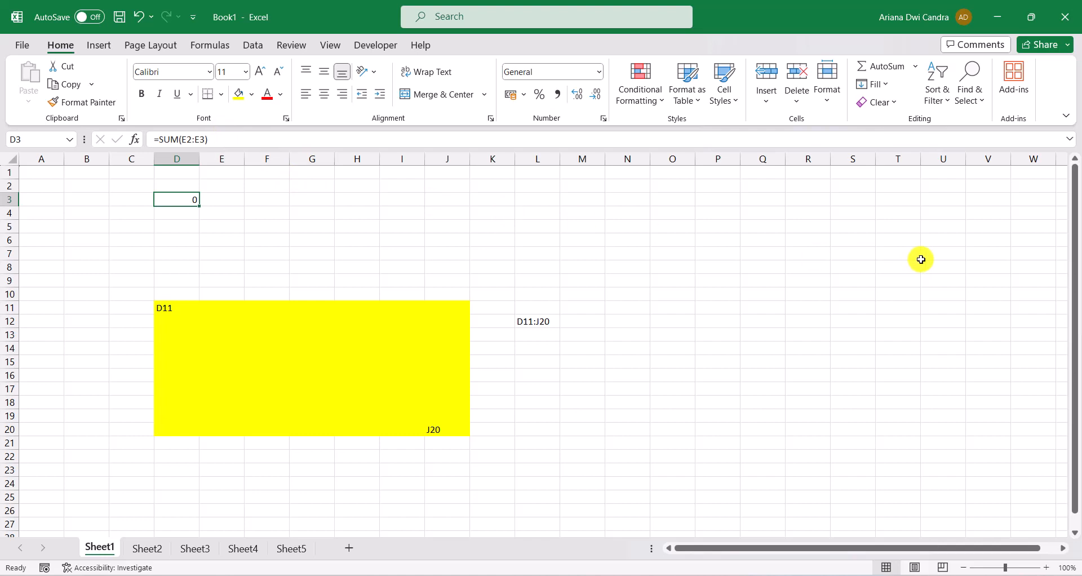
# Set the worksheet's zoom magnification to 25%
pyautogui.moveTo(1075, 282)
pyautogui.mouseDown()
pyautogui.moveTo(1076, 331)
pyautogui.moveTo(1076, 243)
pyautogui.moveTo(1073, 282)
pyautogui.mouseUp()
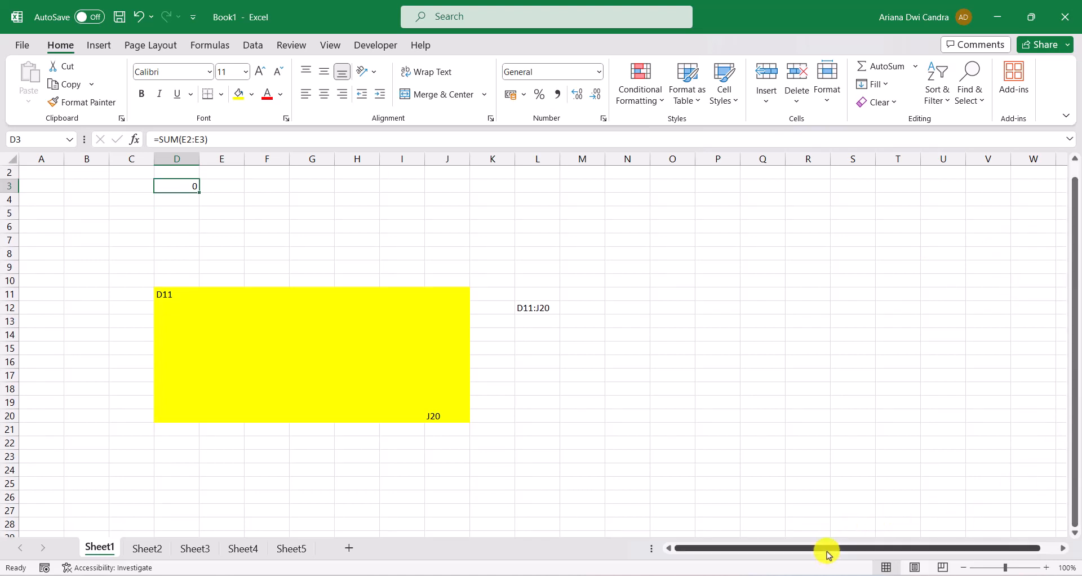
pyautogui.moveTo(827, 555)
pyautogui.mouseDown()
pyautogui.moveTo(898, 551)
pyautogui.moveTo(813, 555)
pyautogui.mouseUp()
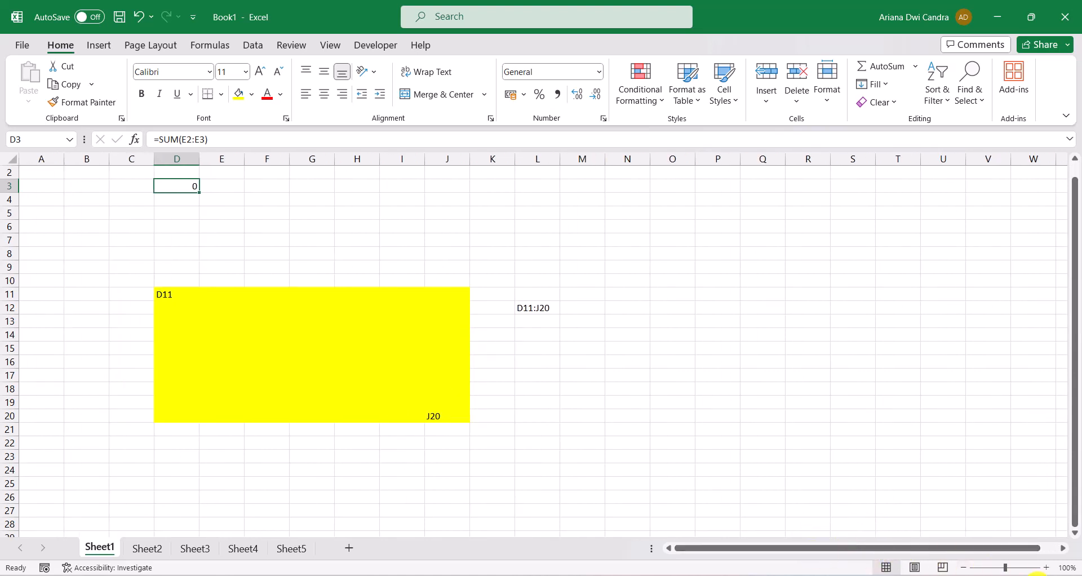
pyautogui.click(1067, 568)
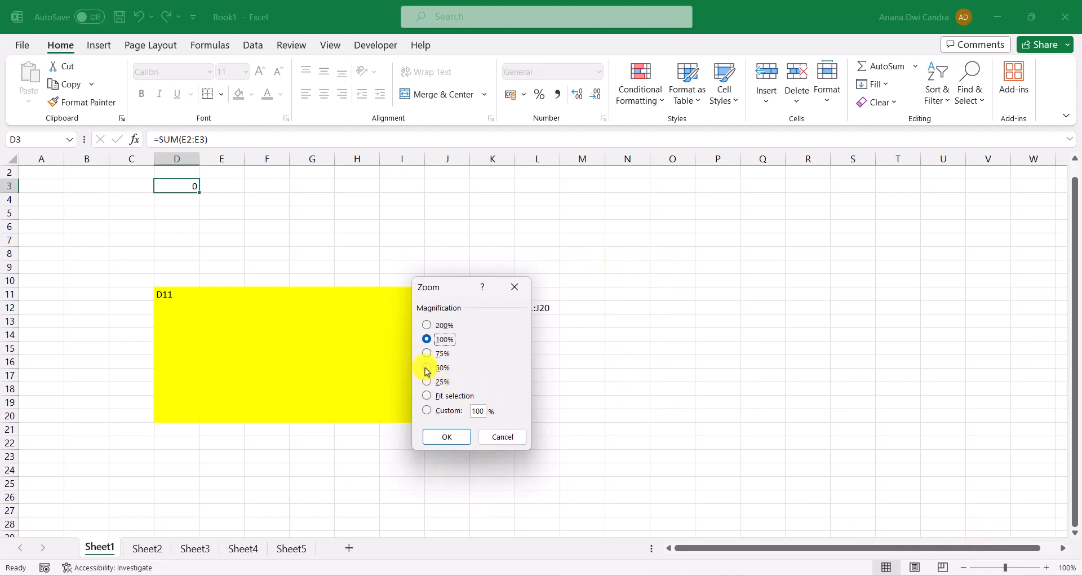
pyautogui.click(427, 325)
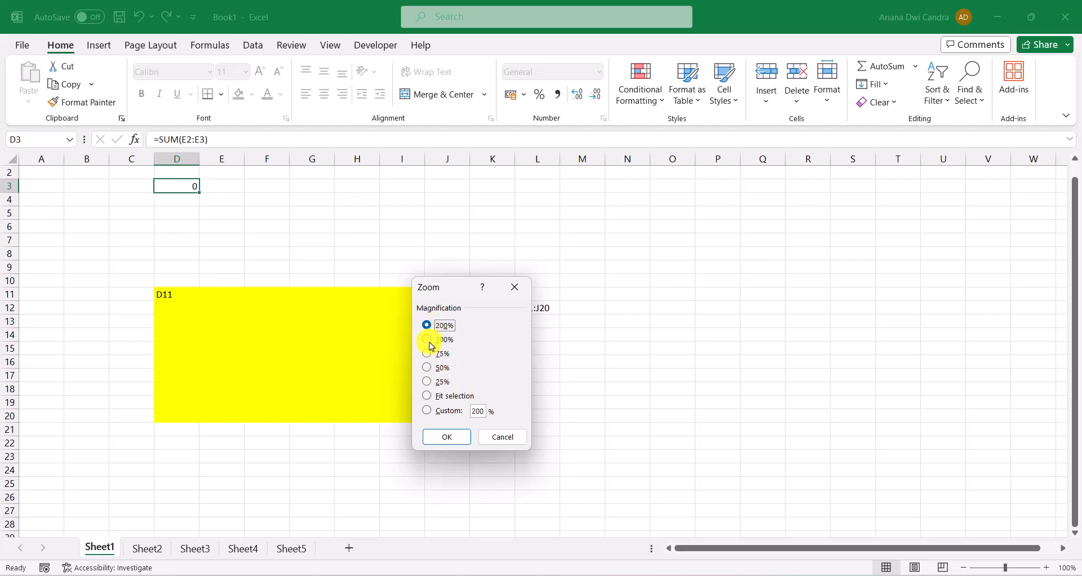
pyautogui.click(427, 368)
pyautogui.click(428, 382)
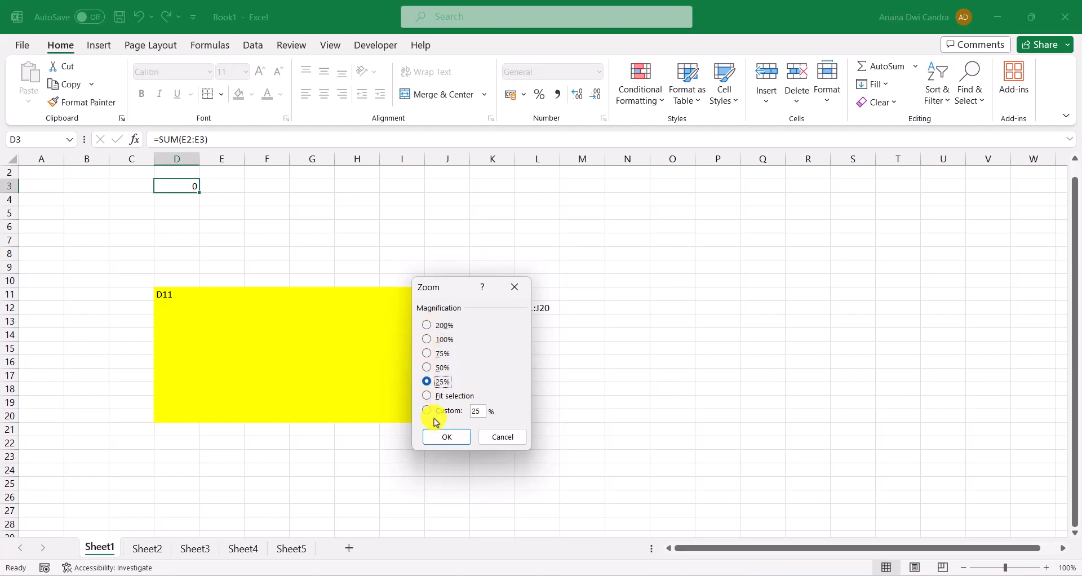
pyautogui.click(442, 439)
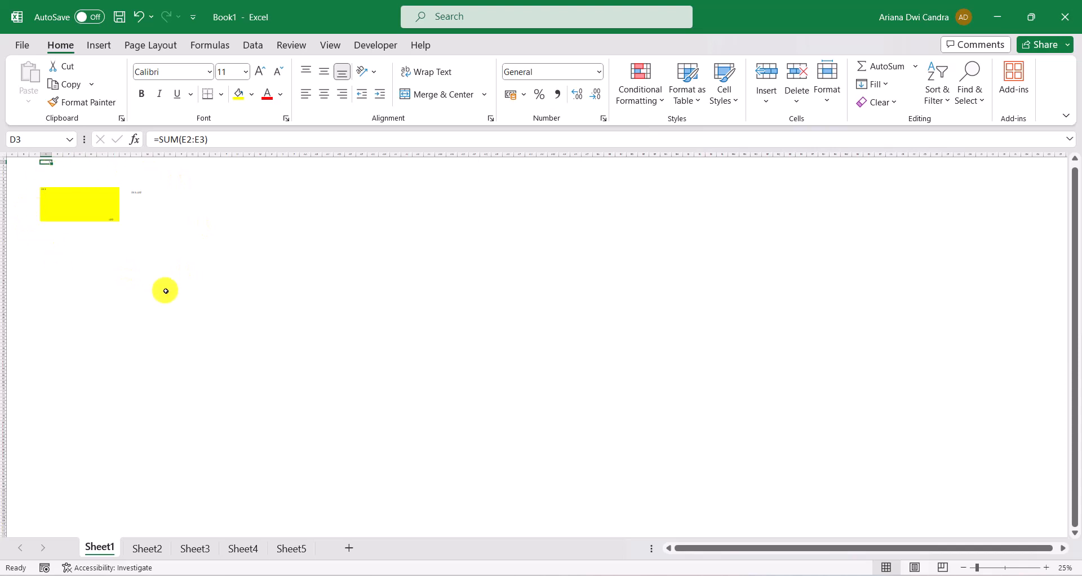
# Set the worksheet's zoom magnification back to 100%
pyautogui.click(1062, 570)
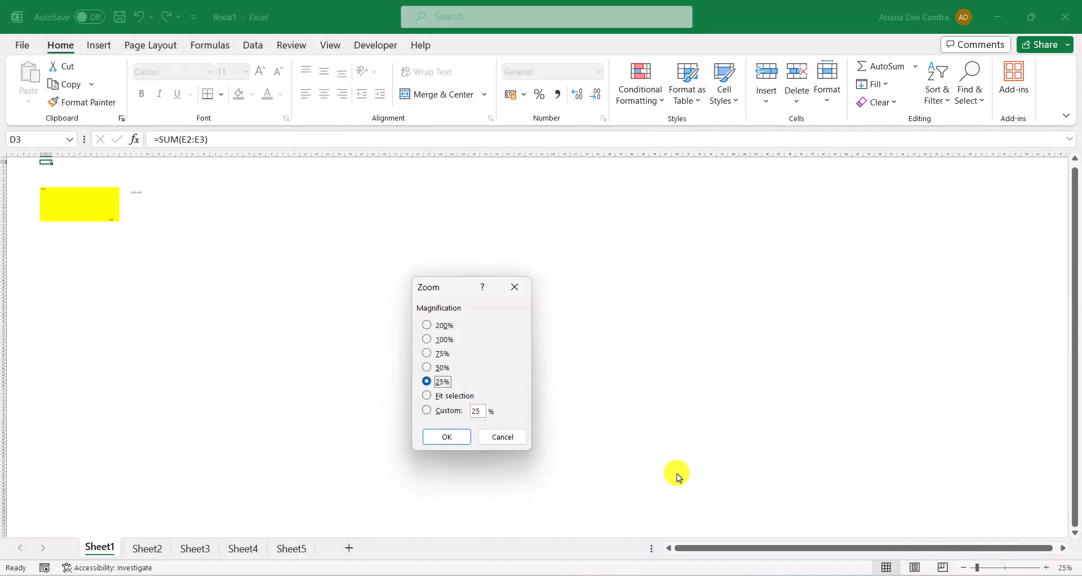
pyautogui.click(429, 339)
pyautogui.click(445, 436)
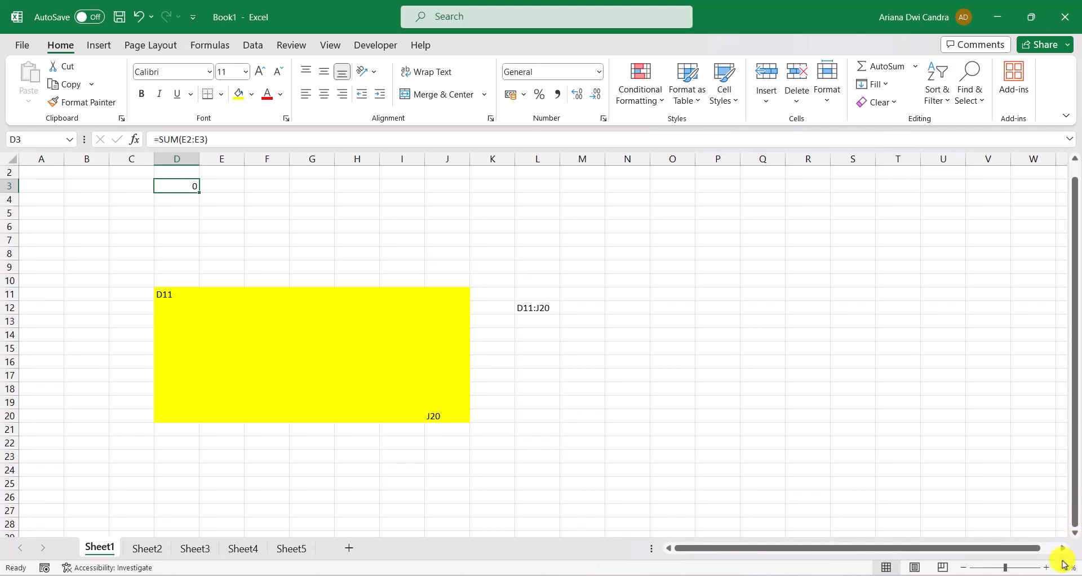
# Reduce the worksheet's zoom level to about 57%
pyautogui.moveTo(1026, 546); pyautogui.dragTo(1049, 550)
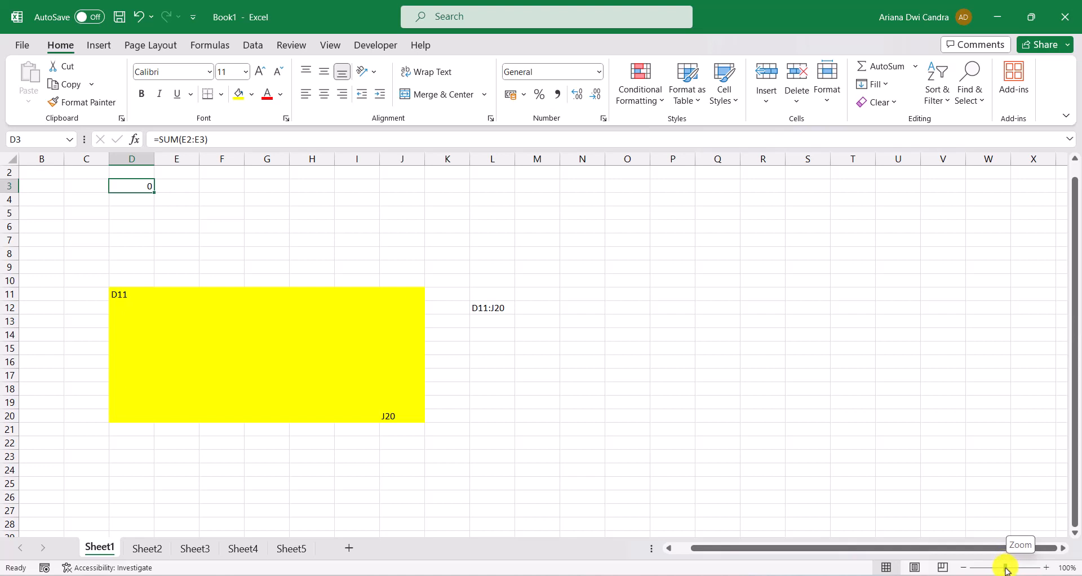
pyautogui.moveTo(1006, 570)
pyautogui.mouseDown()
pyautogui.moveTo(1017, 571)
pyautogui.moveTo(991, 570)
pyautogui.mouseUp()
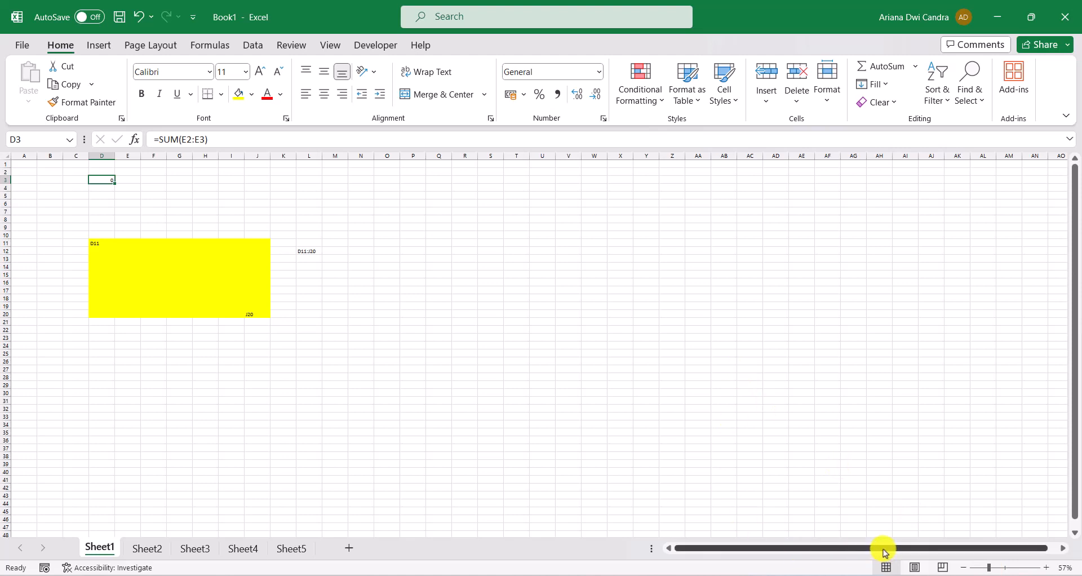
# Restore the worksheet's zoom level to 100%
pyautogui.moveTo(884, 552); pyautogui.dragTo(826, 556)
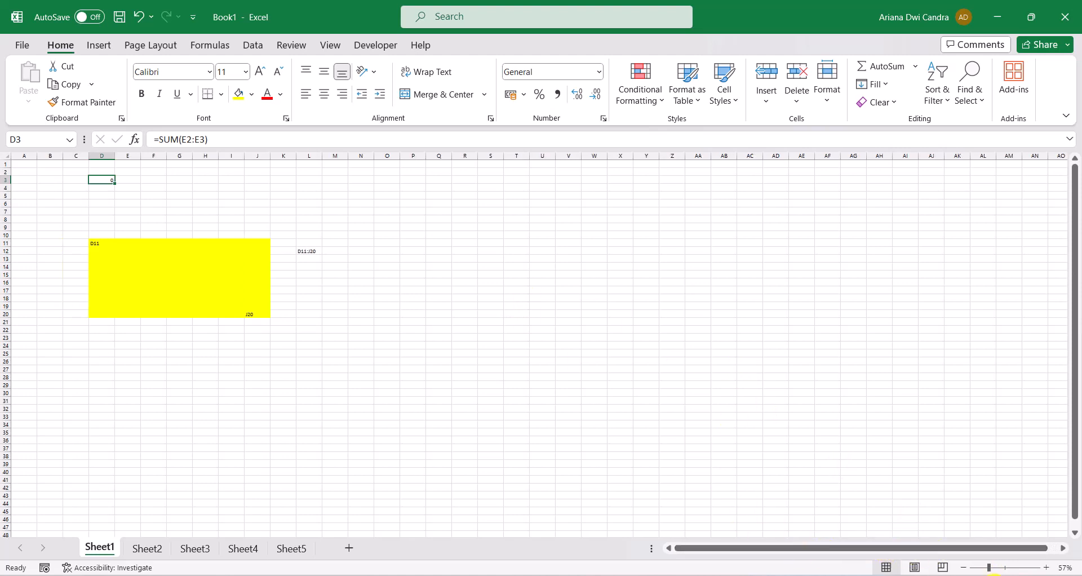
pyautogui.moveTo(989, 571); pyautogui.dragTo(1007, 570)
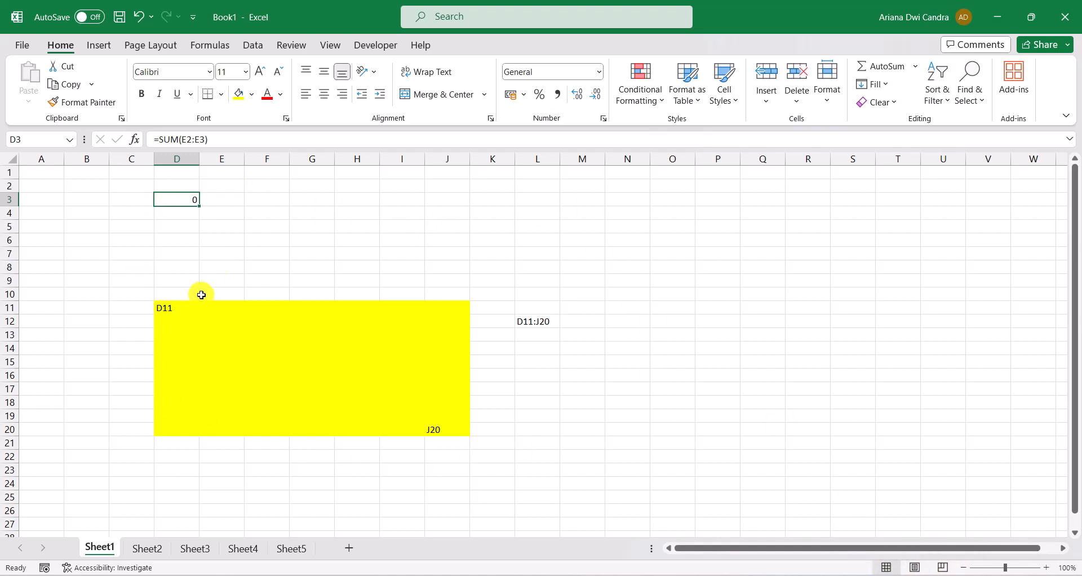
# Show Sheet1 in Page Break Preview and extend the print area's right boundary to include column M
pyautogui.moveTo(894, 544)
pyautogui.mouseDown()
pyautogui.moveTo(929, 550)
pyautogui.moveTo(903, 551)
pyautogui.mouseUp()
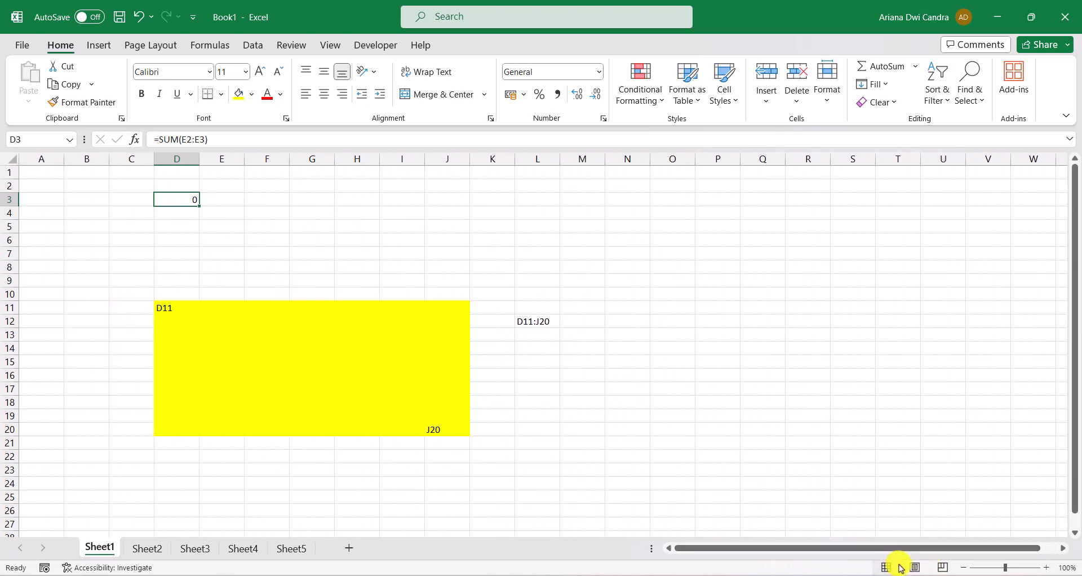
pyautogui.click(943, 567)
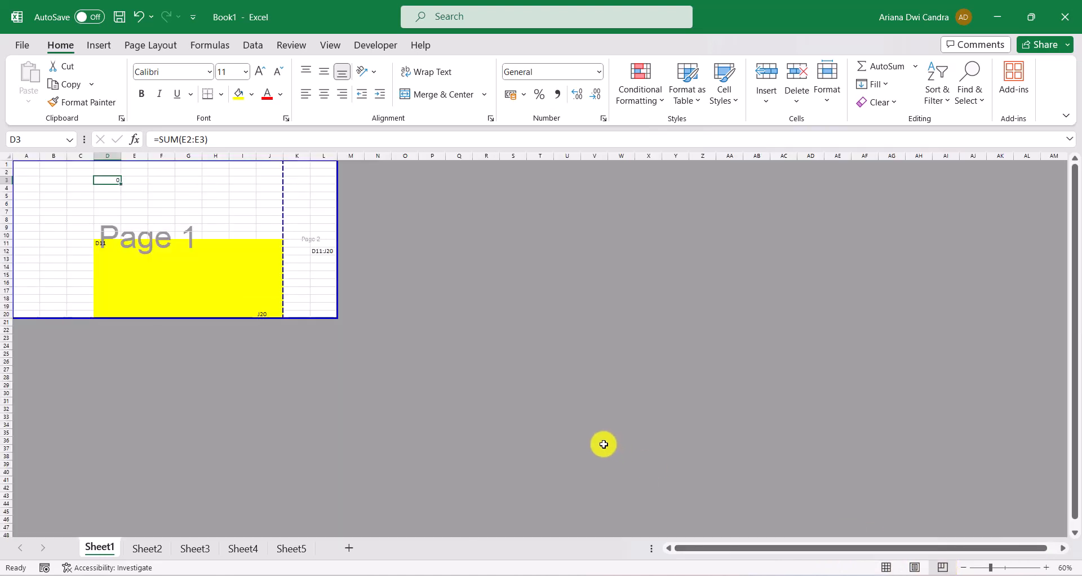
pyautogui.moveTo(876, 545); pyautogui.dragTo(854, 561)
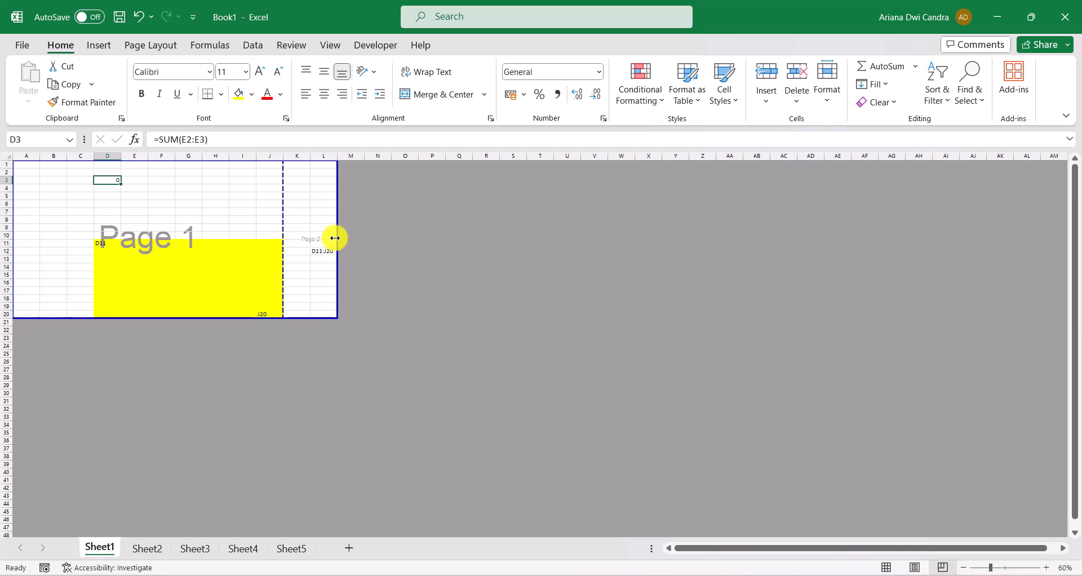
pyautogui.moveTo(334, 238); pyautogui.dragTo(364, 229)
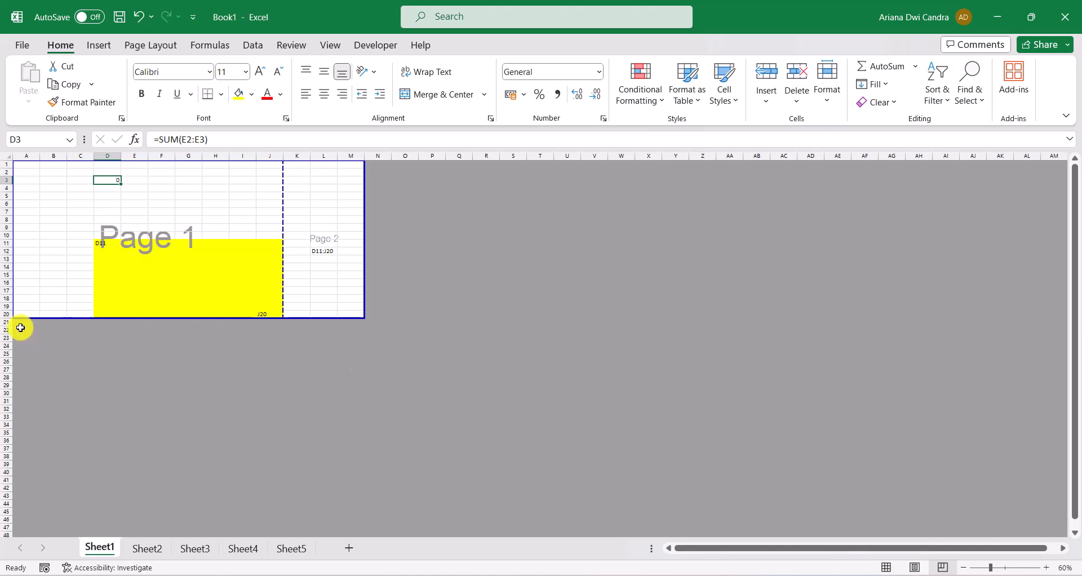
# Select the grey non-printing areas around the pages in turn: A22:O32, O2:X37, A25:W38 and P7:R28
pyautogui.moveTo(20, 328); pyautogui.dragTo(418, 411)
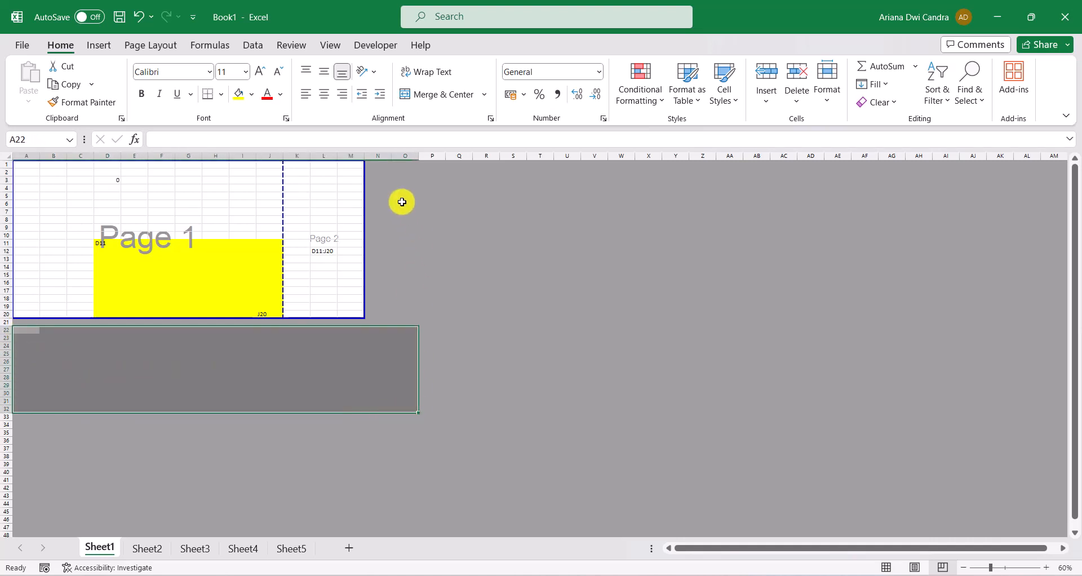
pyautogui.moveTo(396, 169); pyautogui.dragTo(648, 448)
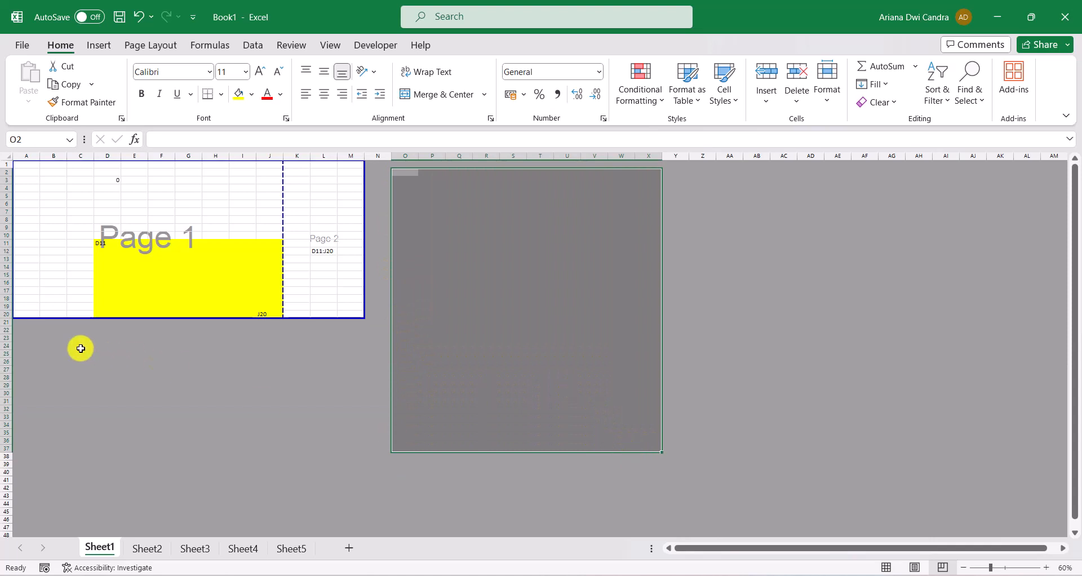
pyautogui.moveTo(24, 355); pyautogui.dragTo(628, 457)
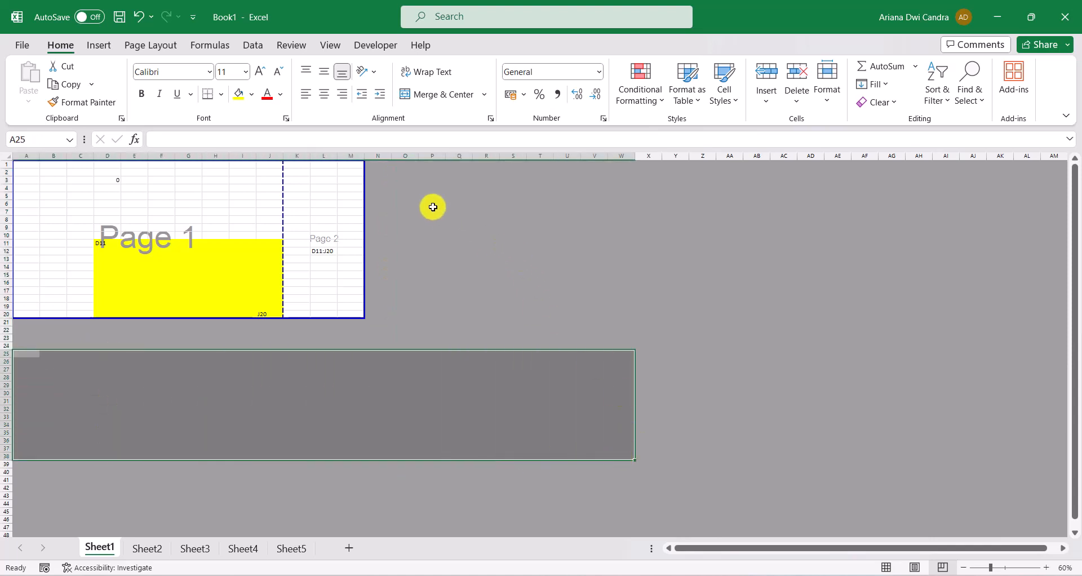
pyautogui.moveTo(433, 206); pyautogui.dragTo(488, 378)
# Return Sheet1 to Normal view and bring its first row into sight
pyautogui.moveTo(912, 550); pyautogui.dragTo(937, 555)
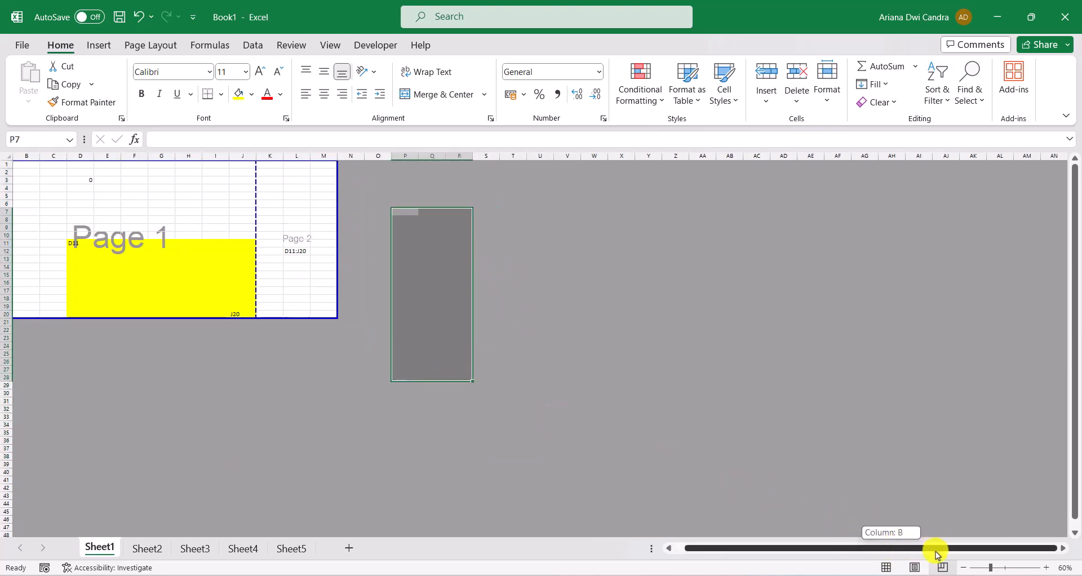
pyautogui.click(886, 567)
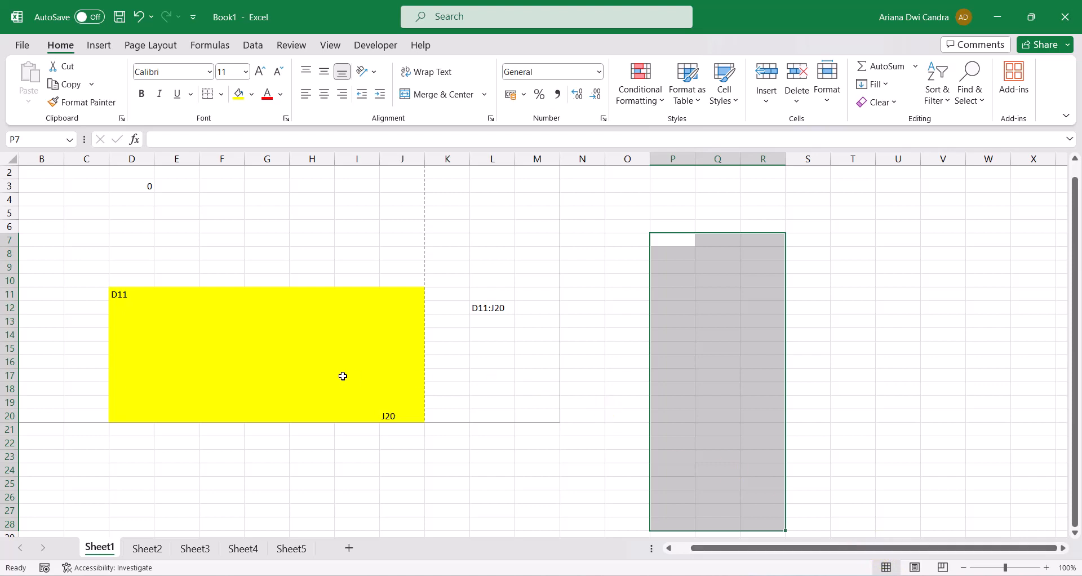
pyautogui.scroll(1, 338, 374)
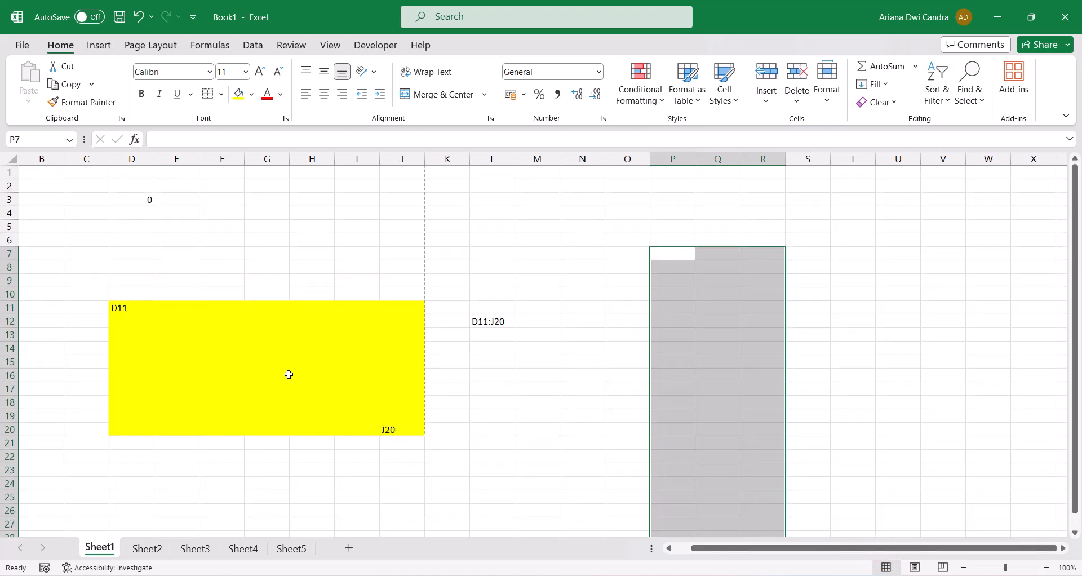